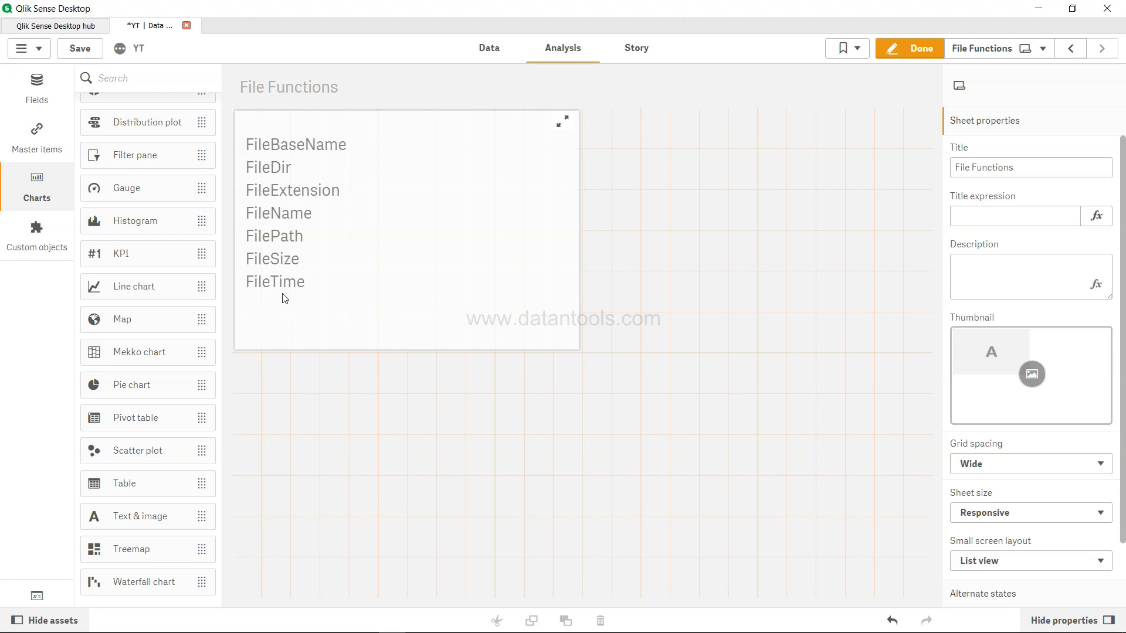
- In the data load editor, add a comma after YearsWithCurrManager and a blank line before FROM
{"action": "left_click", "coordinate": [492, 52]}
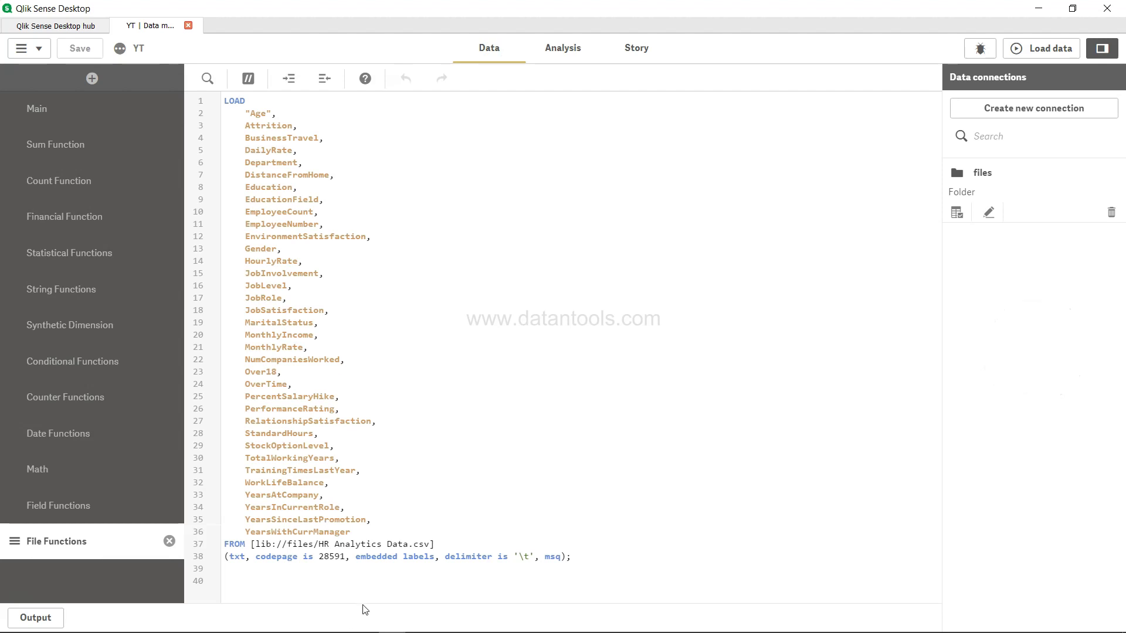
{"action": "left_click_drag", "start_coordinate": [321, 545], "coordinate": [407, 542]}
{"action": "left_click", "coordinate": [407, 542]}
{"action": "left_click", "coordinate": [389, 531]}
{"action": "type", "text": ","}
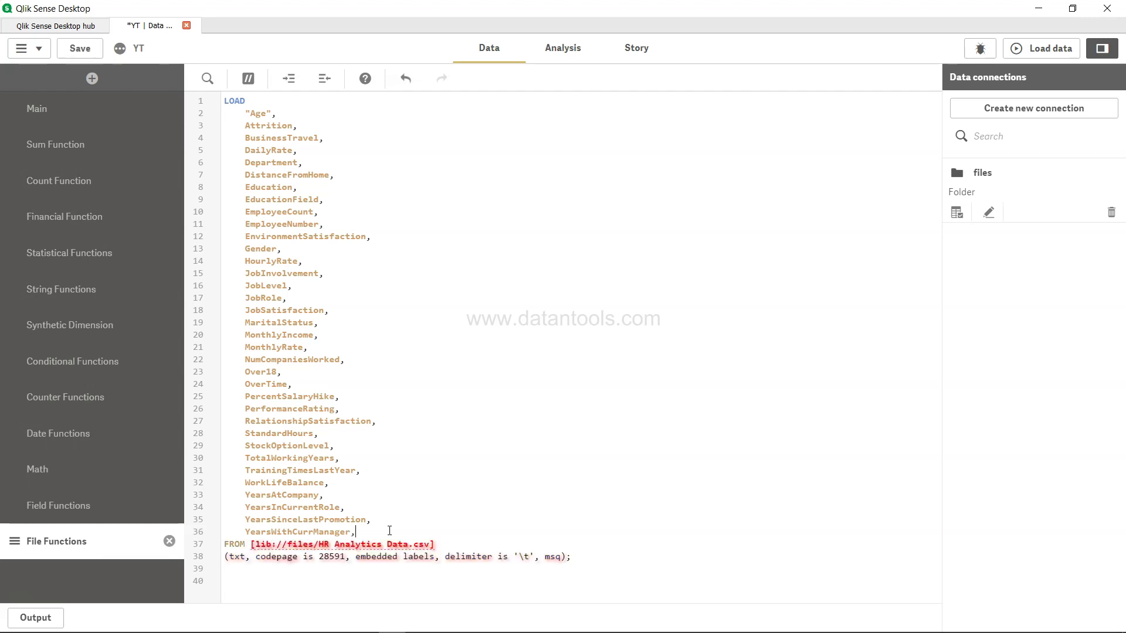
{"action": "key", "text": "Return"}
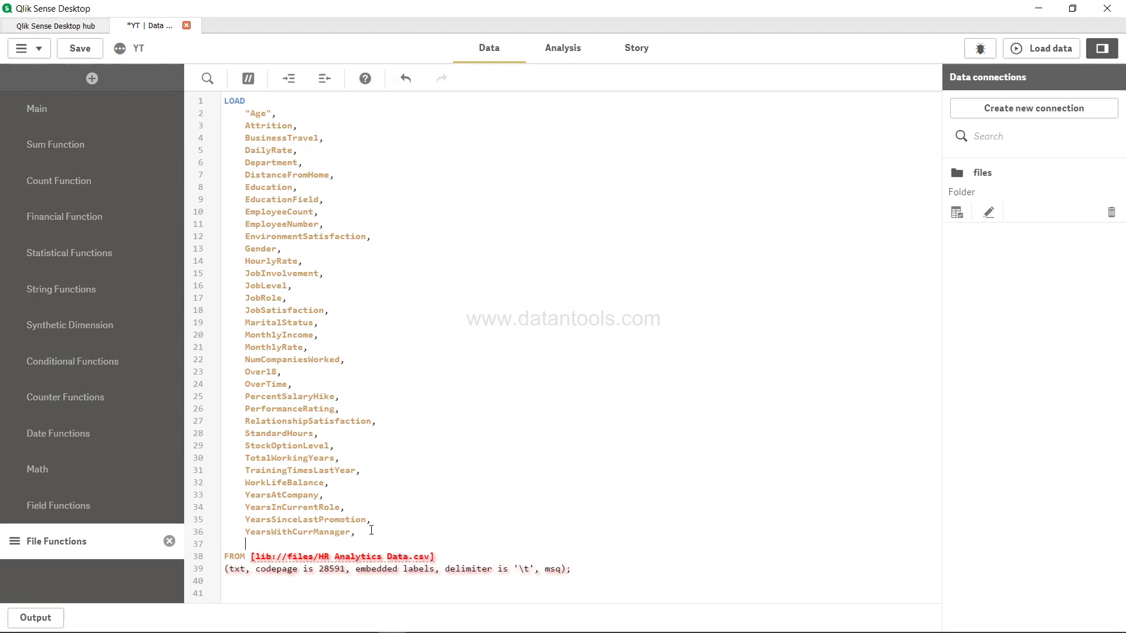
- Add the script line 'FileBaseName() as File_Base_Name,' using autocomplete
{"action": "type", "text": "FileBase"}
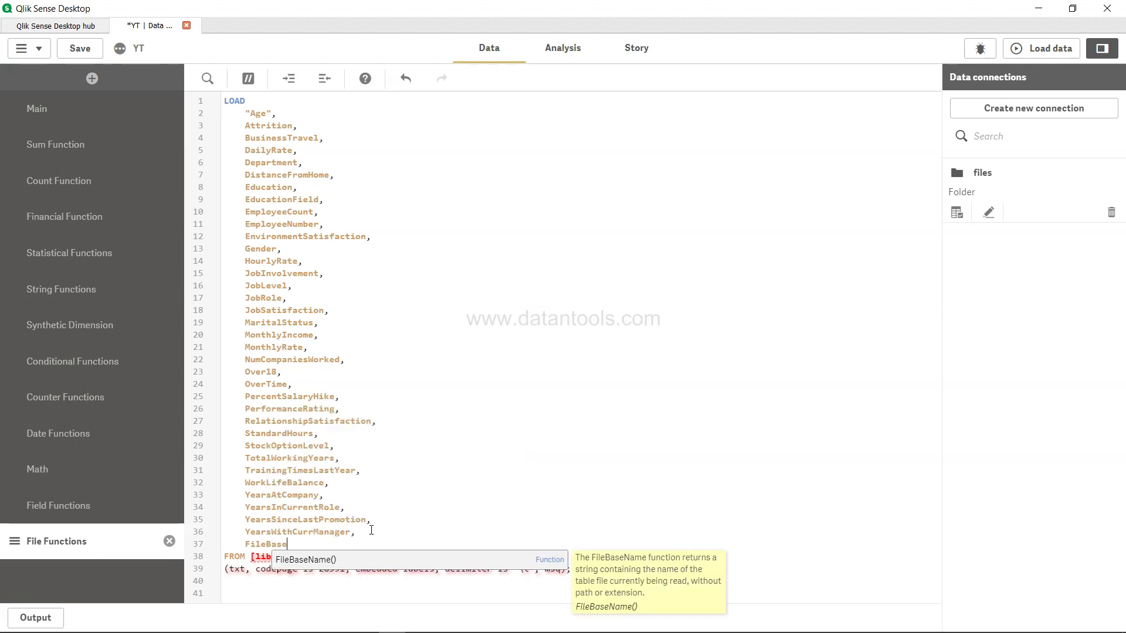
{"action": "key", "text": "Return"}
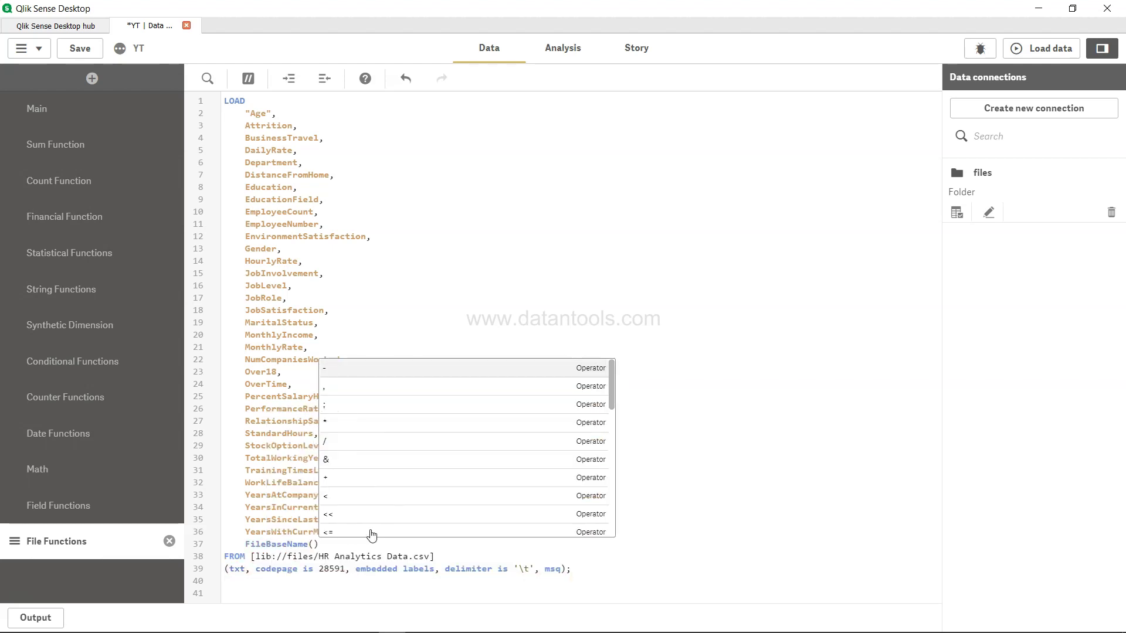
{"action": "type", "text": "as F"}
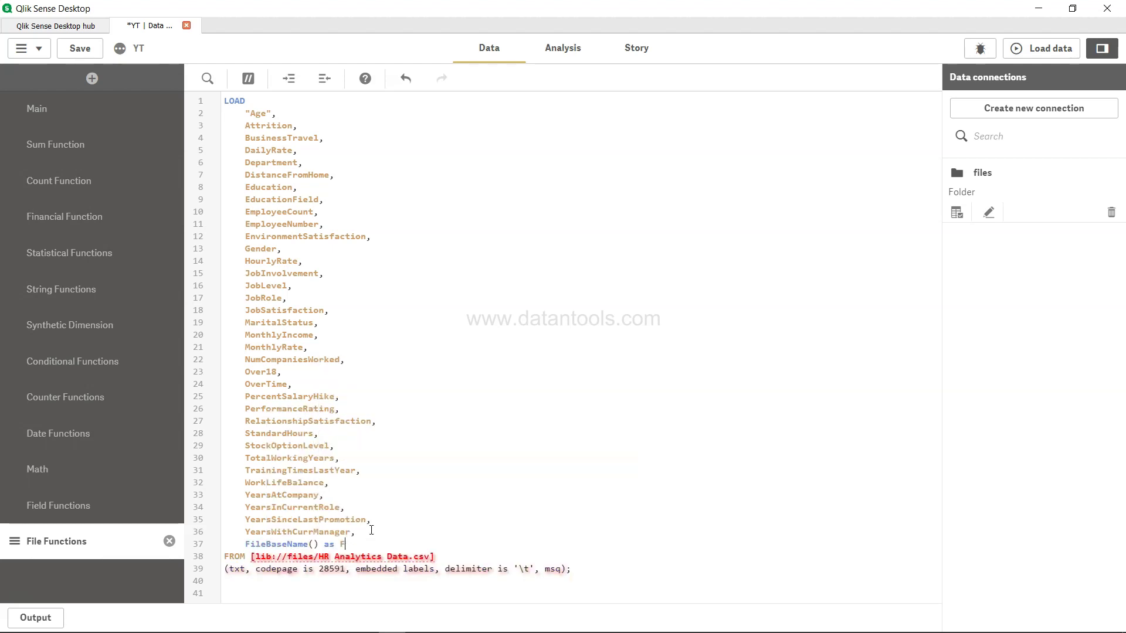
{"action": "type", "text": "ile_Base_N"}
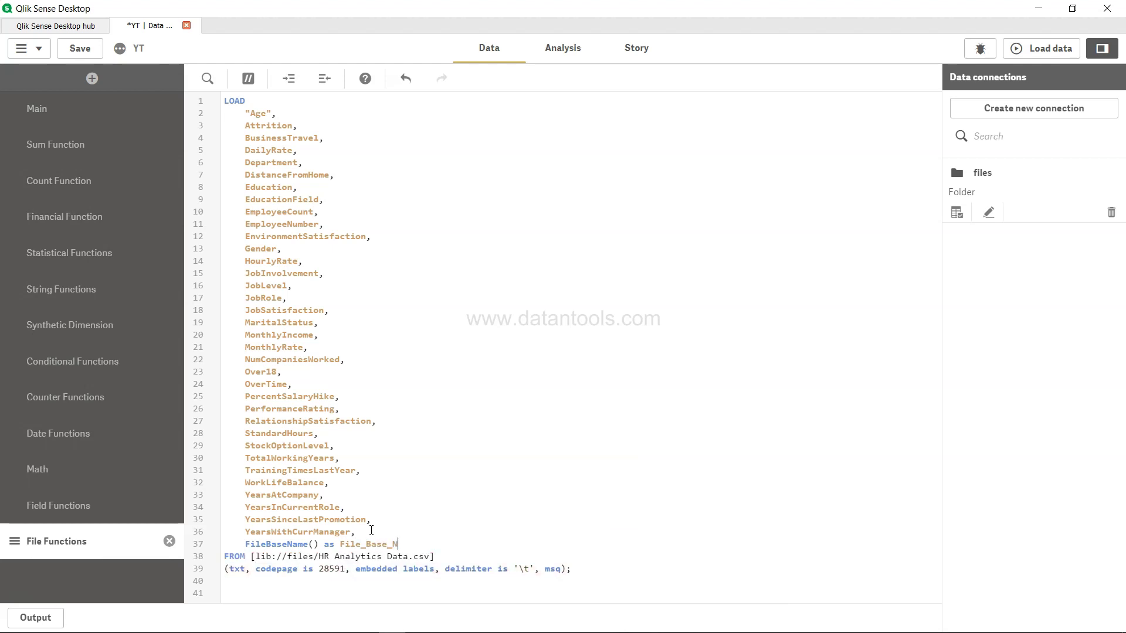
{"action": "type", "text": "ame,"}
{"action": "key", "text": "Return"}
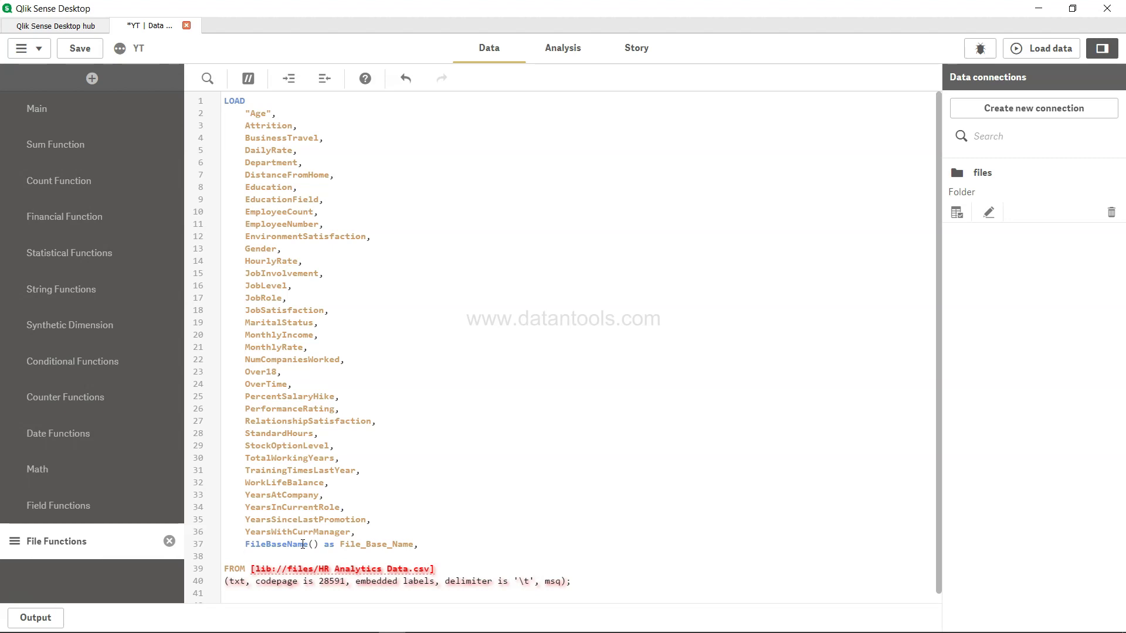
- Add 'FileDir() as File_Dir,' and 'FileExtension() as File_Extension,' on the following lines
{"action": "type", "text": "FileDir()"}
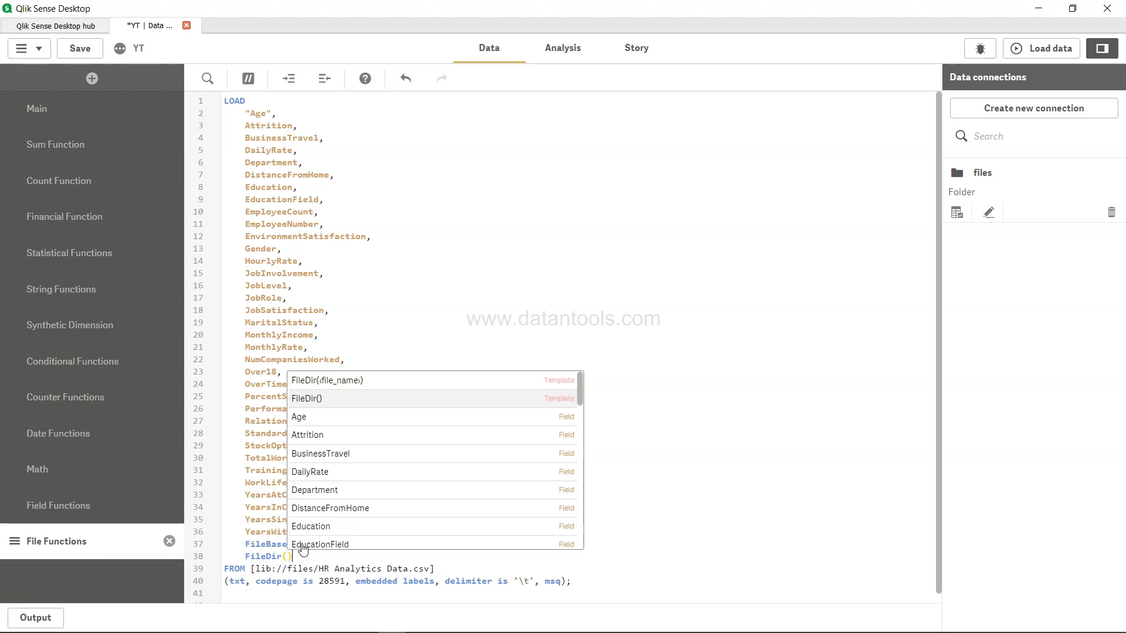
{"action": "type", "text": " as File_"}
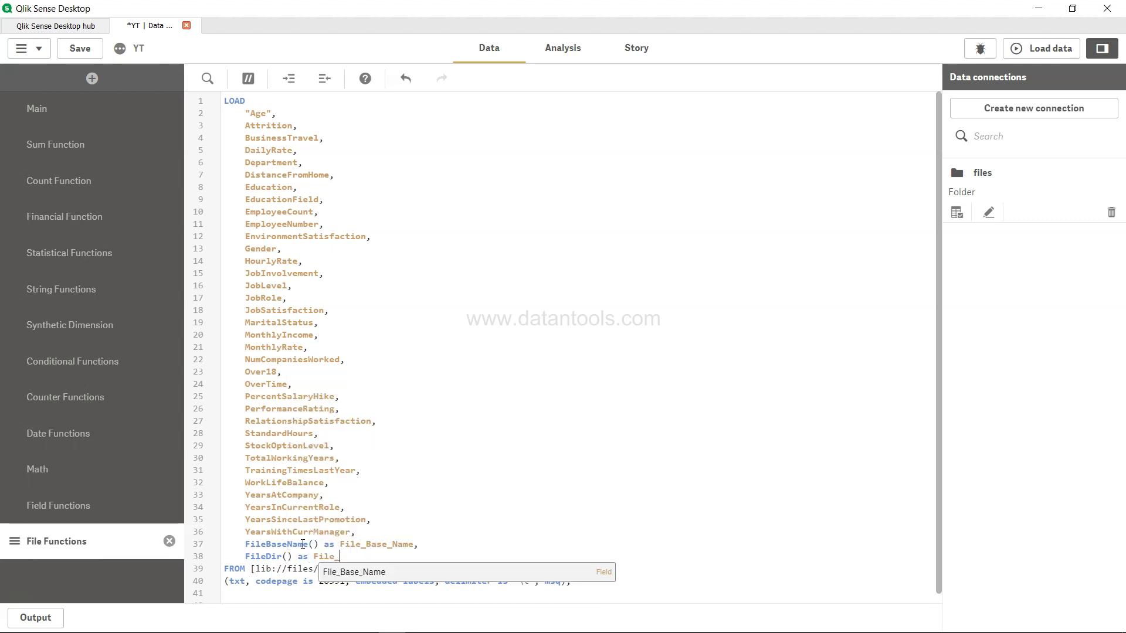
{"action": "type", "text": "Dir,"}
{"action": "key", "text": "Return"}
{"action": "type", "text": "Fil"}
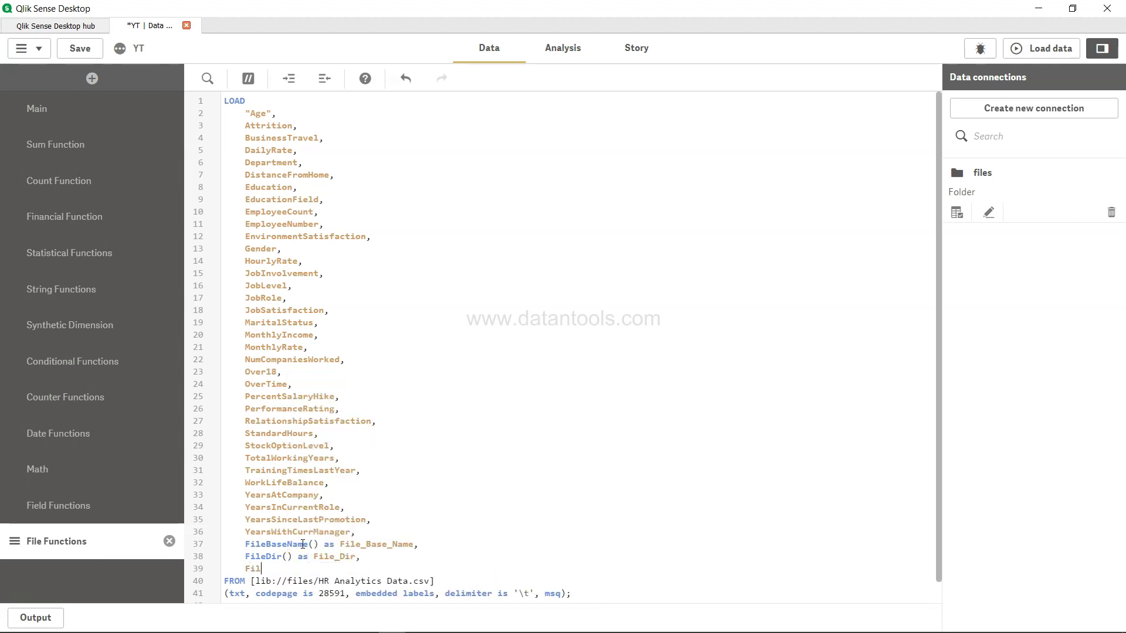
{"action": "type", "text": "eExte"}
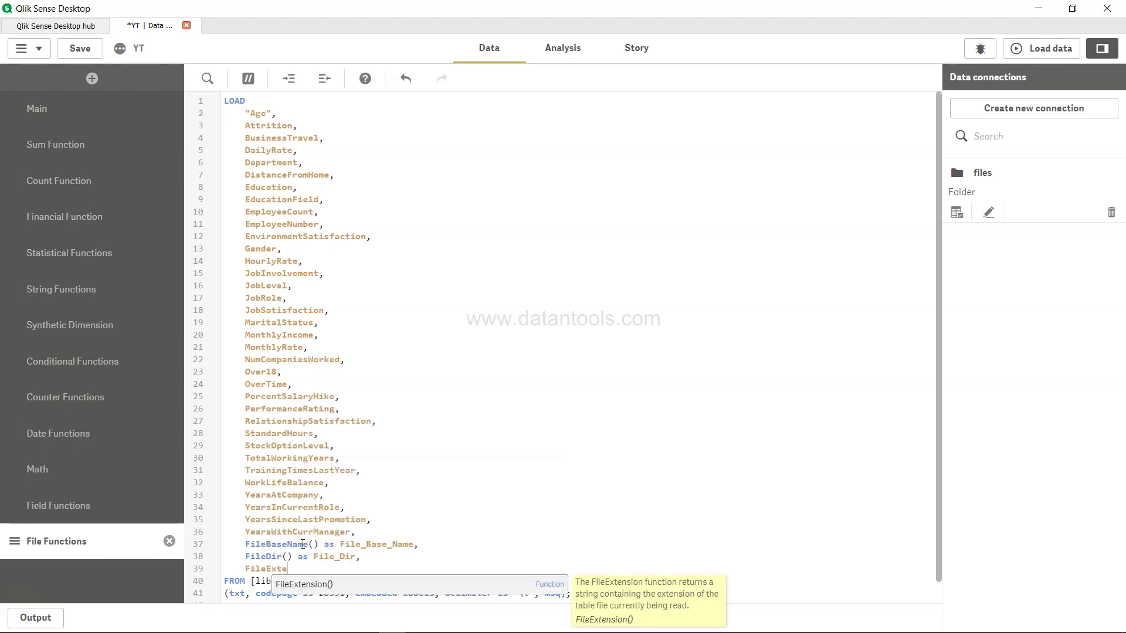
{"action": "key", "text": "Return"}
{"action": "type", "text": "as F"}
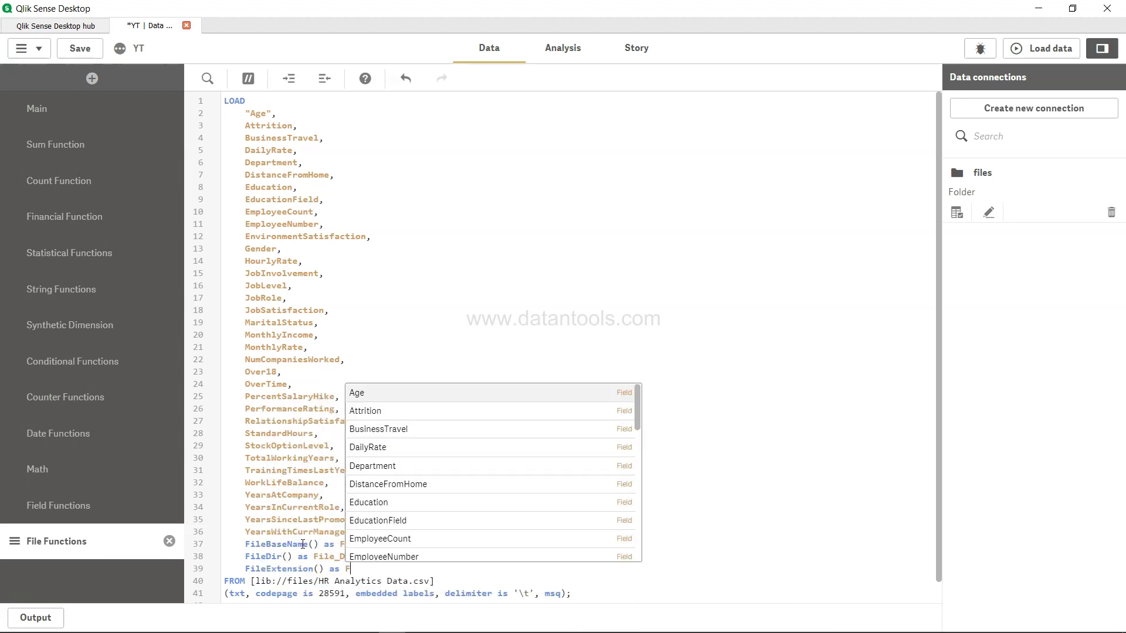
{"action": "type", "text": "ile_Extens"}
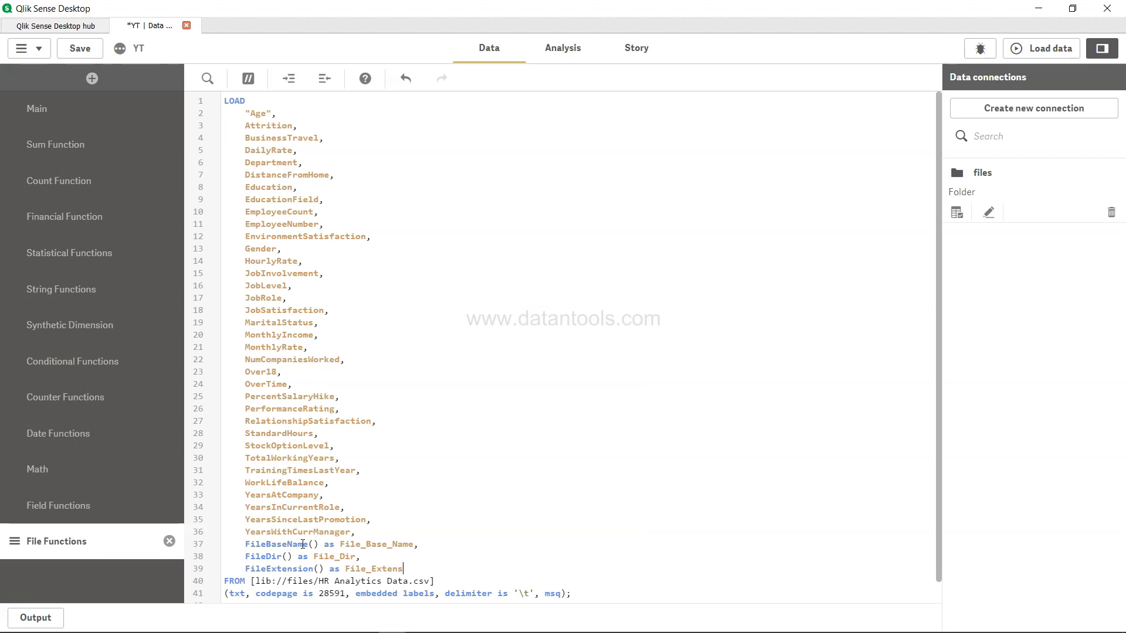
{"action": "type", "text": "ion,"}
{"action": "key", "text": "Return"}
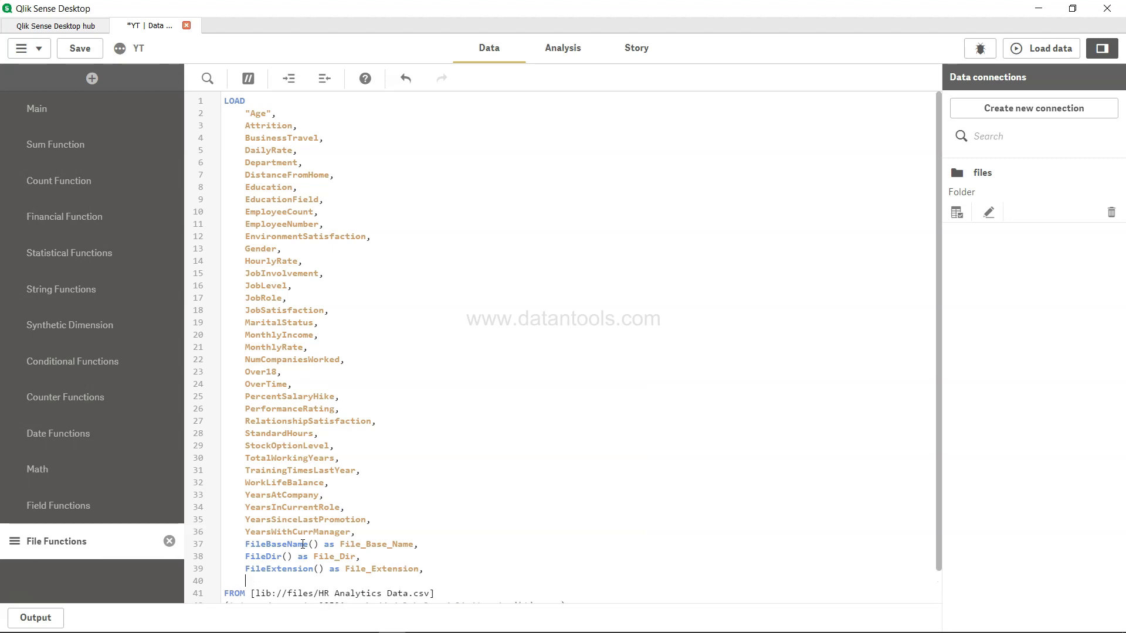
- Add 'FileName() as File_Name,' and 'FilePath() as File_Path,' lines to the script
{"action": "type", "text": "Filea"}
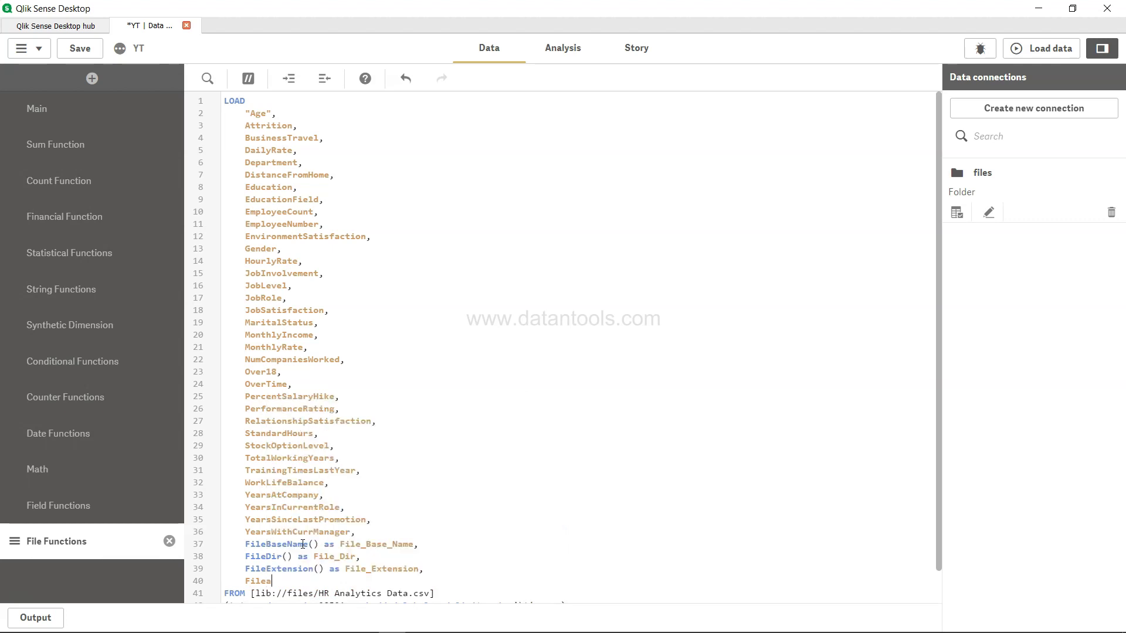
{"action": "key", "text": "BackSpace"}
{"action": "type", "text": "Name("}
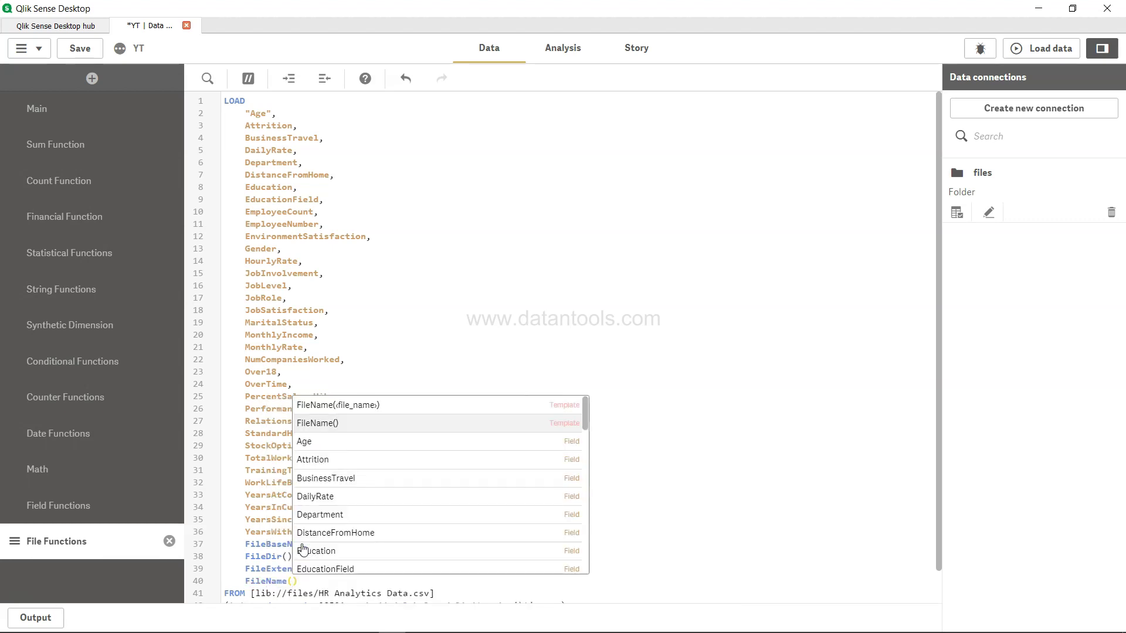
{"action": "type", "text": ") as File_Name,\"Age\""}
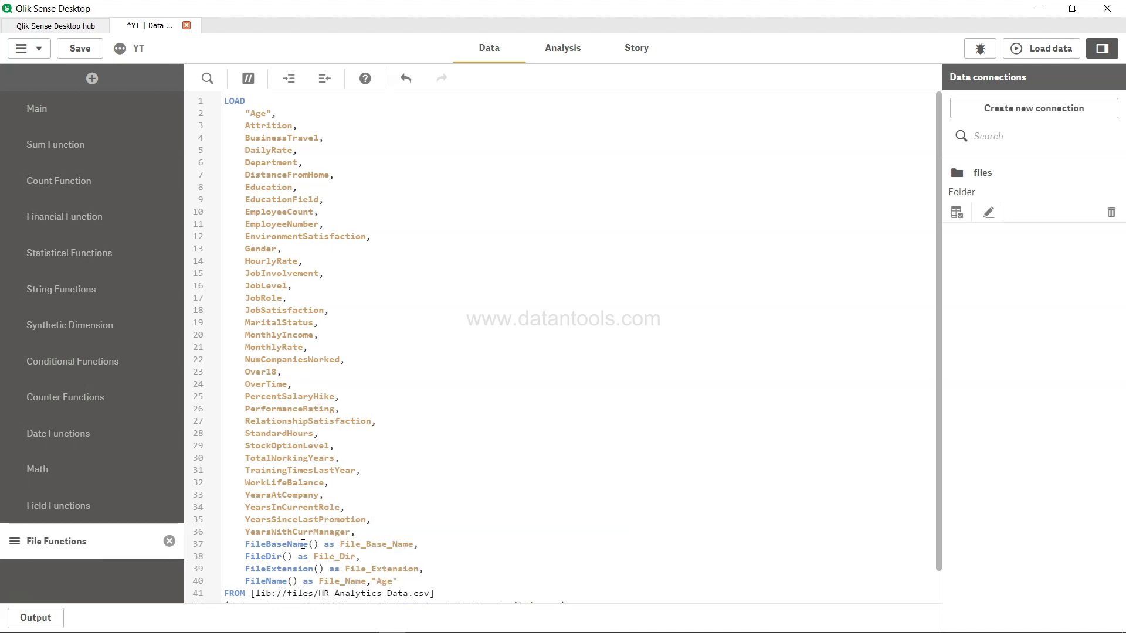
{"action": "type", "text": "FilePat"}
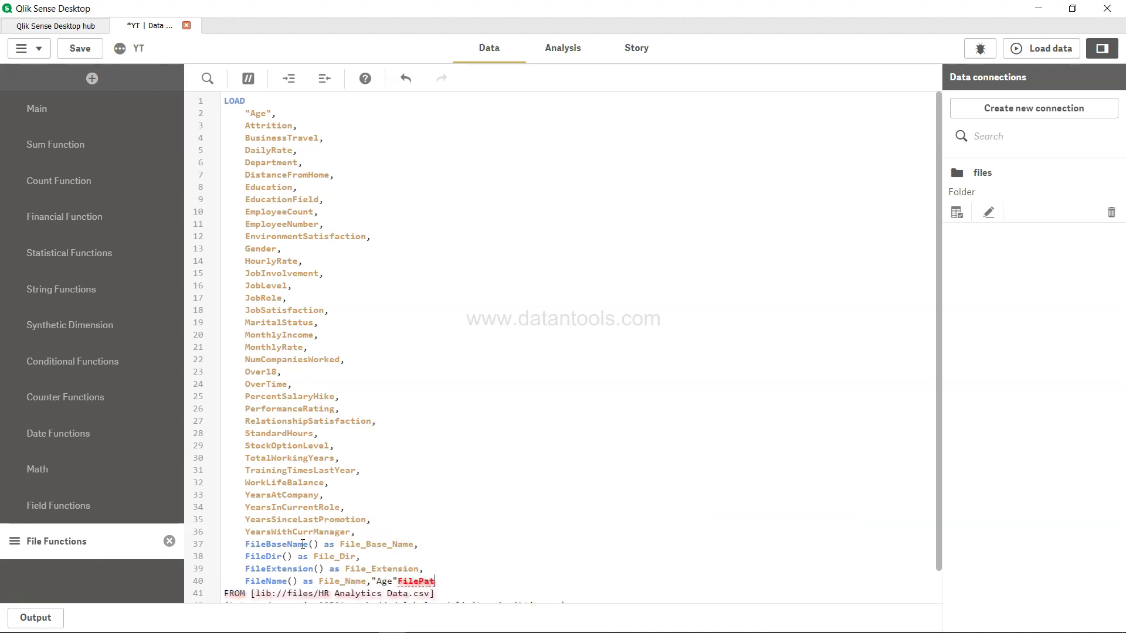
{"action": "key", "text": "BackSpace"}
{"action": "key", "text": "BackSpace"}
{"action": "key", "text": "BackSpace"}
{"action": "key", "text": "BackSpace"}
{"action": "key", "text": "BackSpace"}
{"action": "key", "text": "BackSpace"}
{"action": "key", "text": "BackSpace"}
{"action": "key", "text": "BackSpace"}
{"action": "key", "text": "BackSpace"}
{"action": "key", "text": "BackSpace"}
{"action": "key", "text": "BackSpace"}
{"action": "key", "text": "BackSpace"}
{"action": "key", "text": "BackSpace"}
{"action": "key", "text": "Return"}
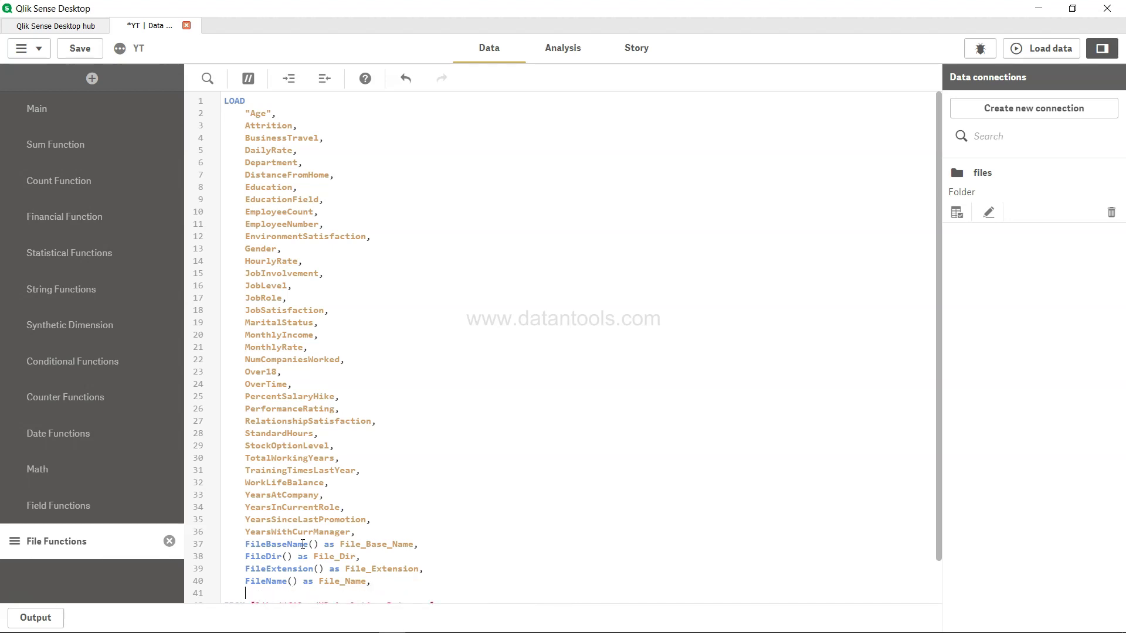
{"action": "type", "text": "File"}
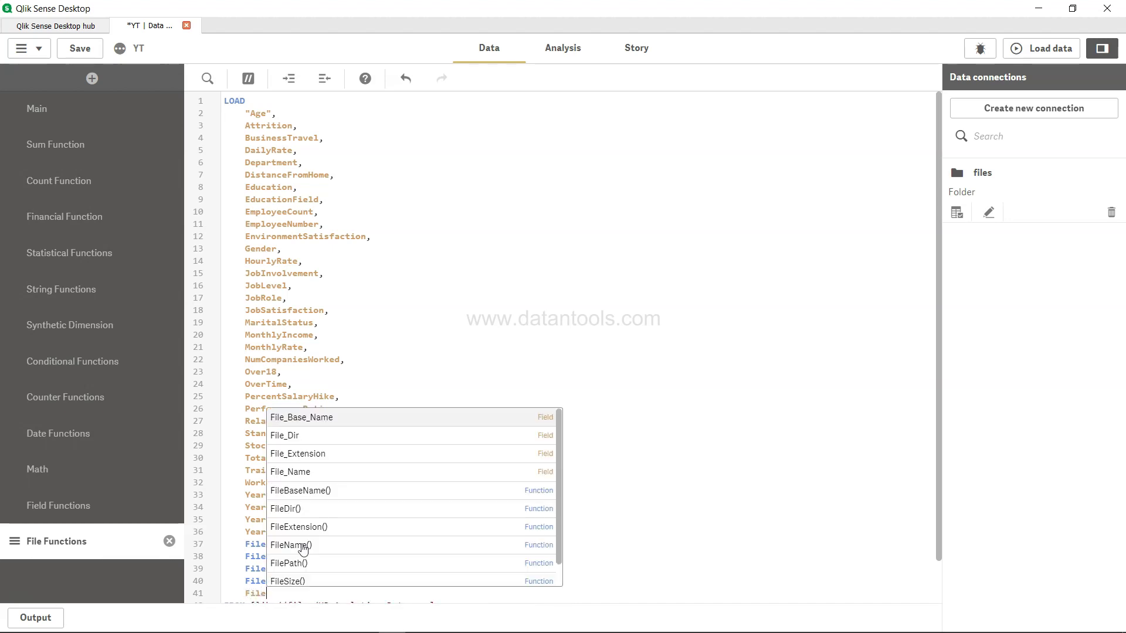
{"action": "type", "text": "PA"}
{"action": "key", "text": "Return"}
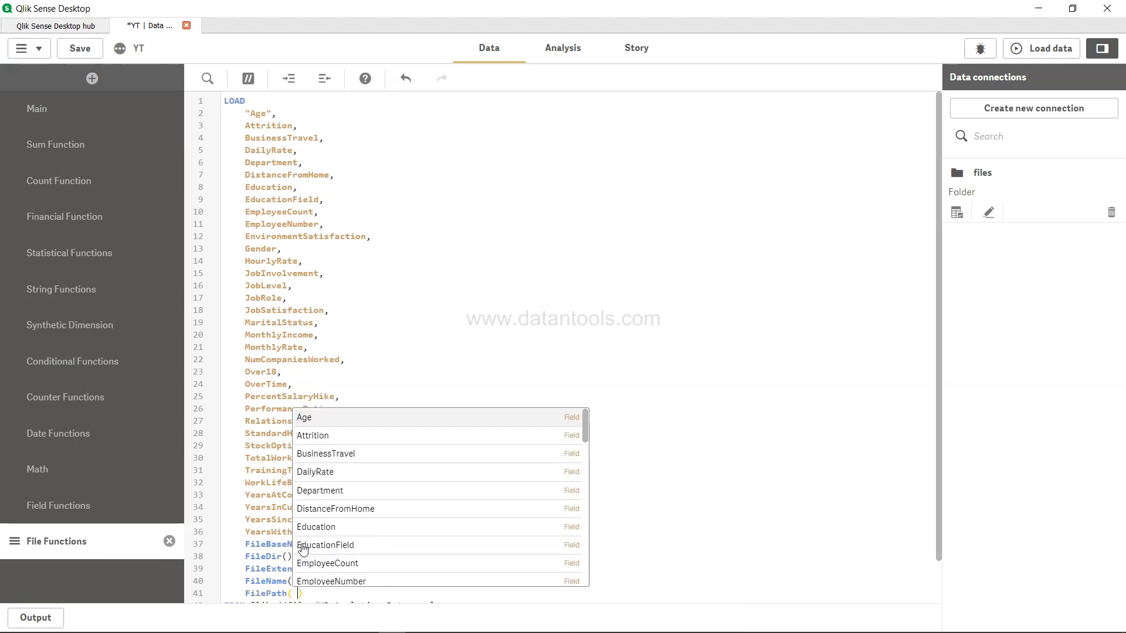
{"action": "type", "text": "as Fi"}
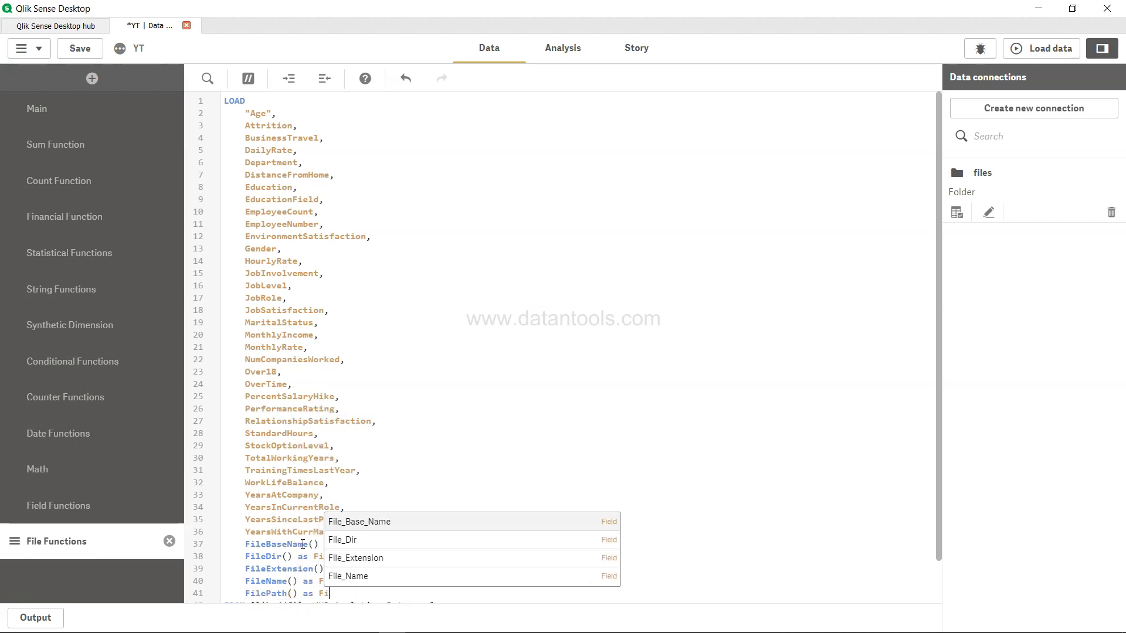
{"action": "type", "text": "le_Path,"}
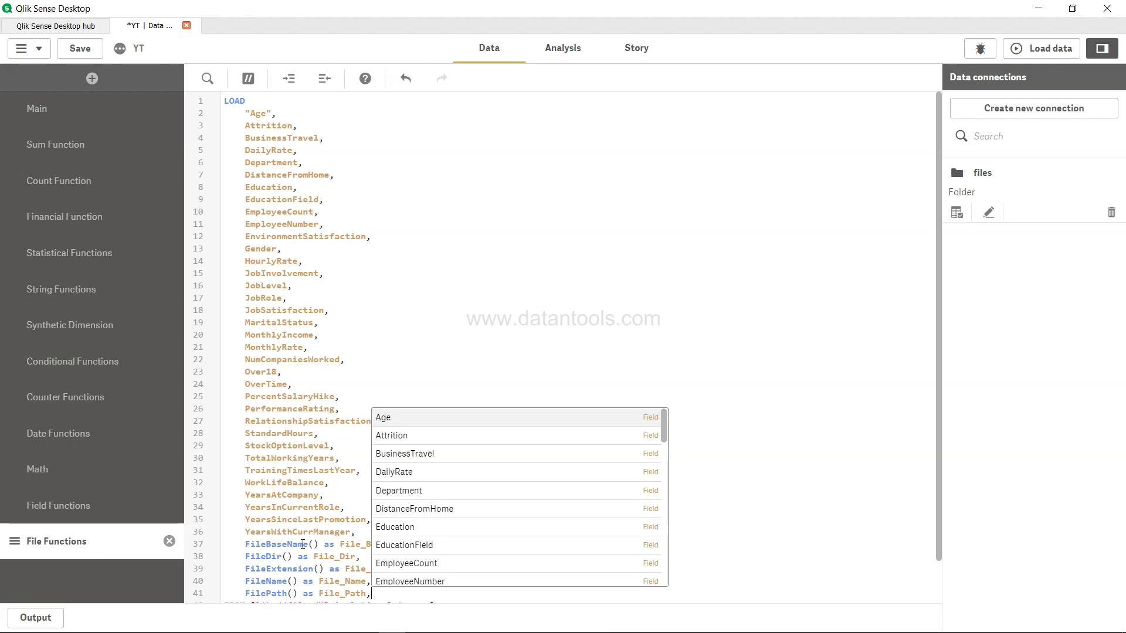
{"action": "key", "text": "Escape"}
{"action": "key", "text": "Return"}
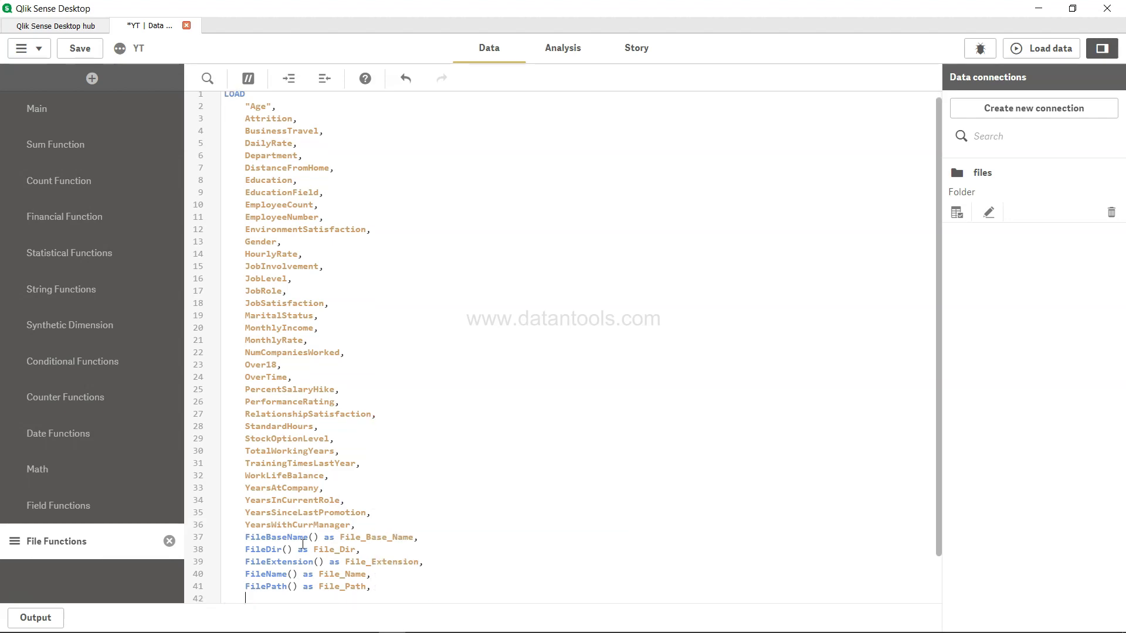
- Add 'FileSize() as File_Size,' and 'FileTime() as File_Time' to finish the field list
{"action": "type", "text": "File"}
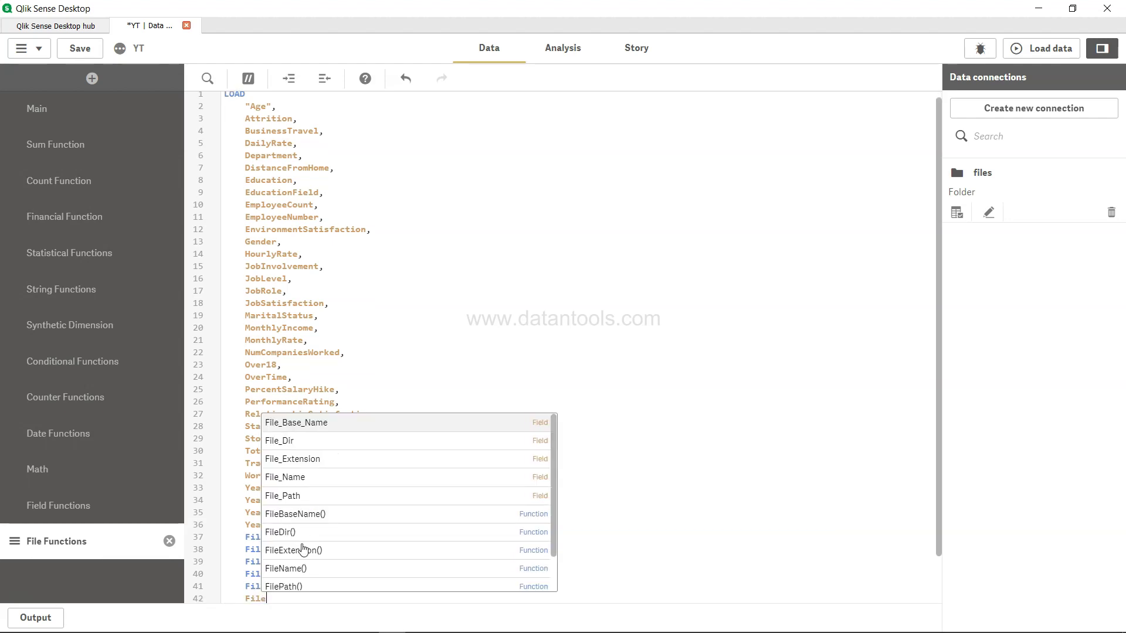
{"action": "type", "text": "Size() as "}
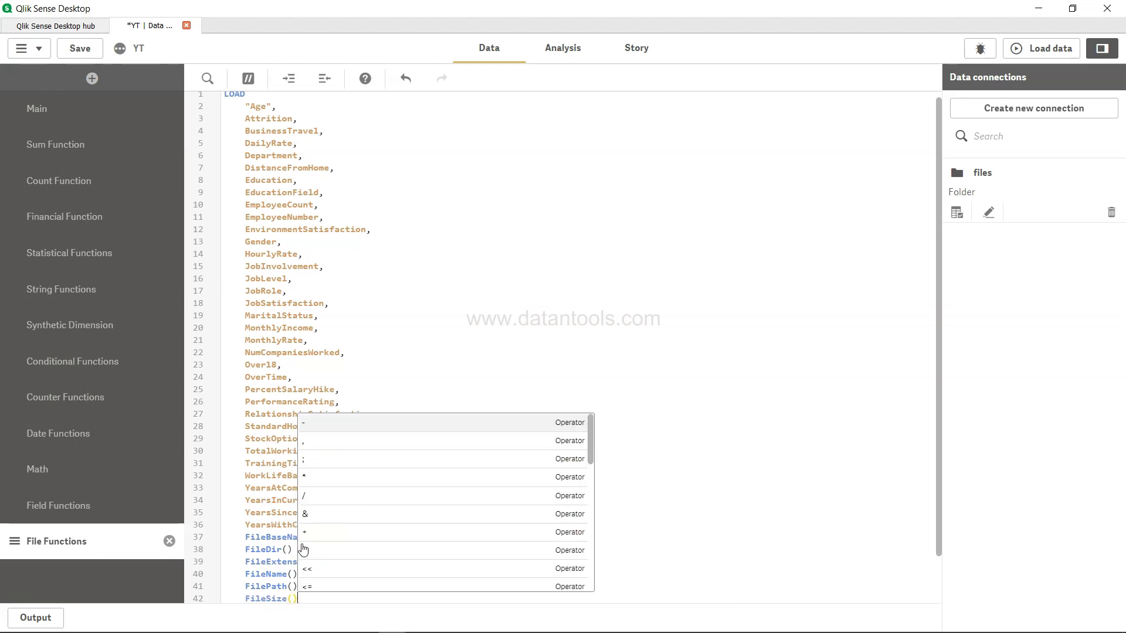
{"action": "type", "text": "File"}
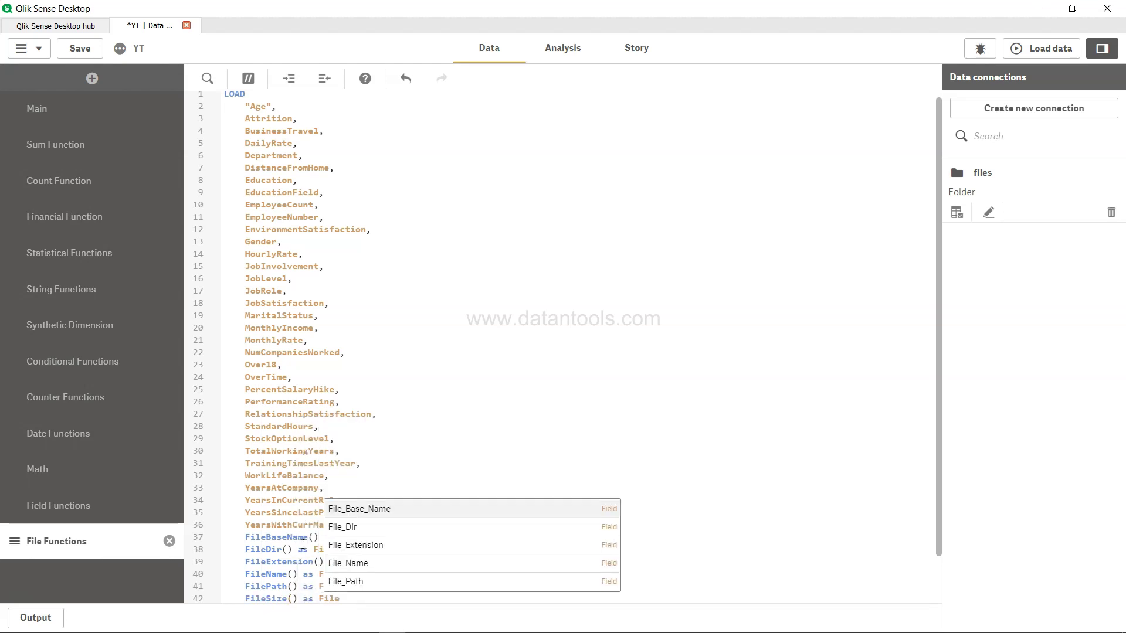
{"action": "type", "text": "_Size,"}
{"action": "key", "text": "Return"}
{"action": "type", "text": "Fileti"}
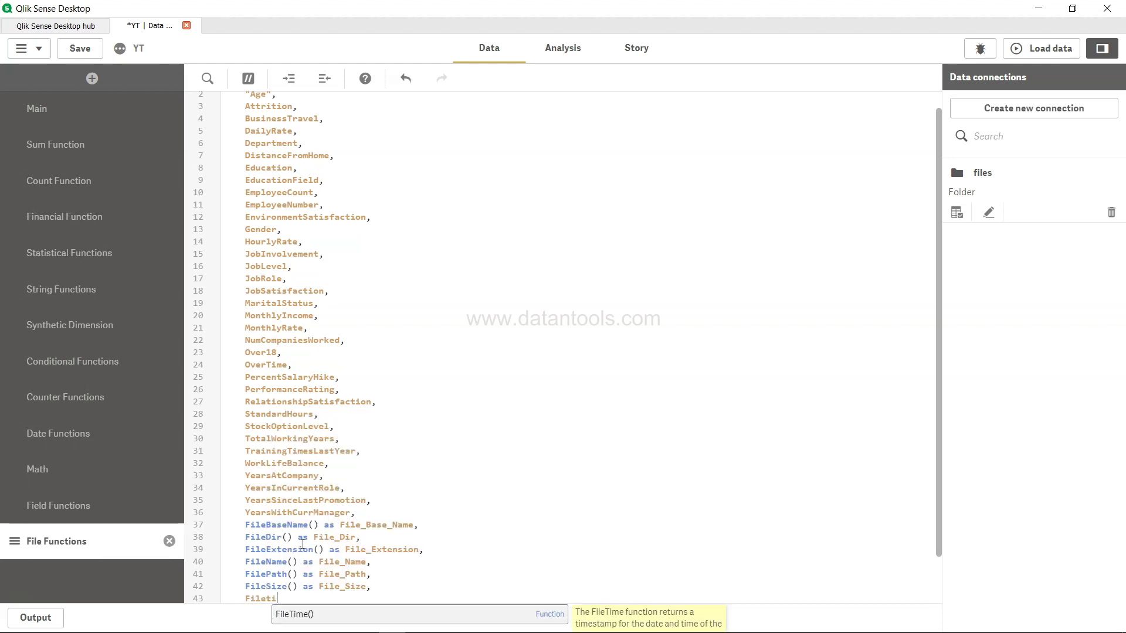
{"action": "key", "text": "Return"}
{"action": "type", "text": "as "}
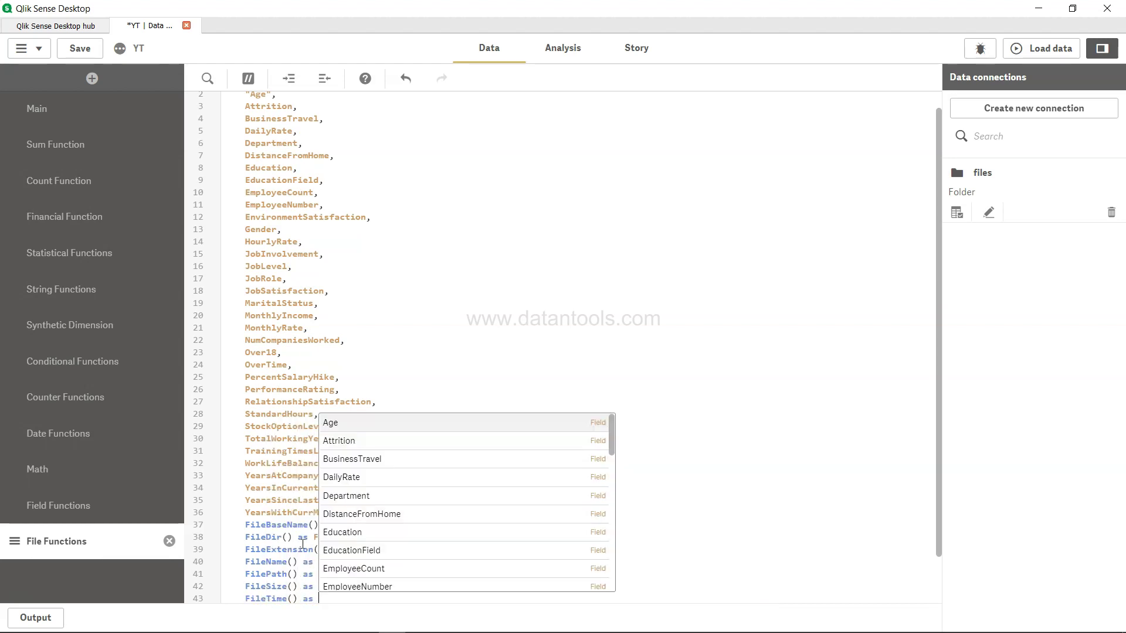
{"action": "type", "text": "FileTi"}
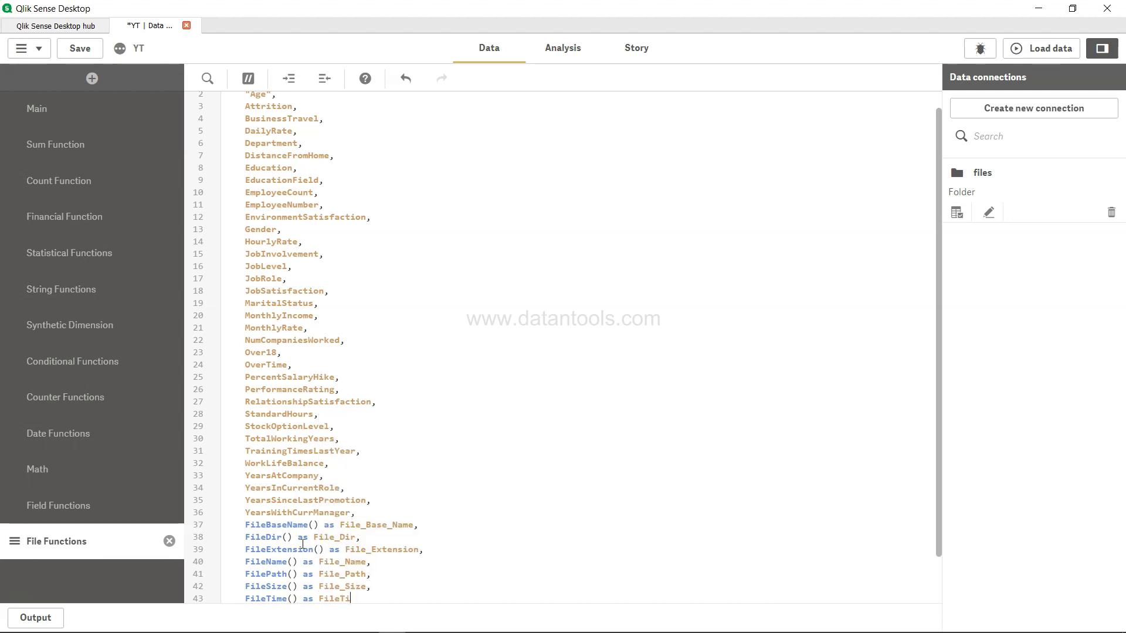
{"action": "key", "text": "BackSpace"}
{"action": "key", "text": "BackSpace"}
{"action": "type", "text": "_Tim"}
{"action": "scroll", "coordinate": [303, 544], "scroll_direction": "down", "scroll_amount": 2}
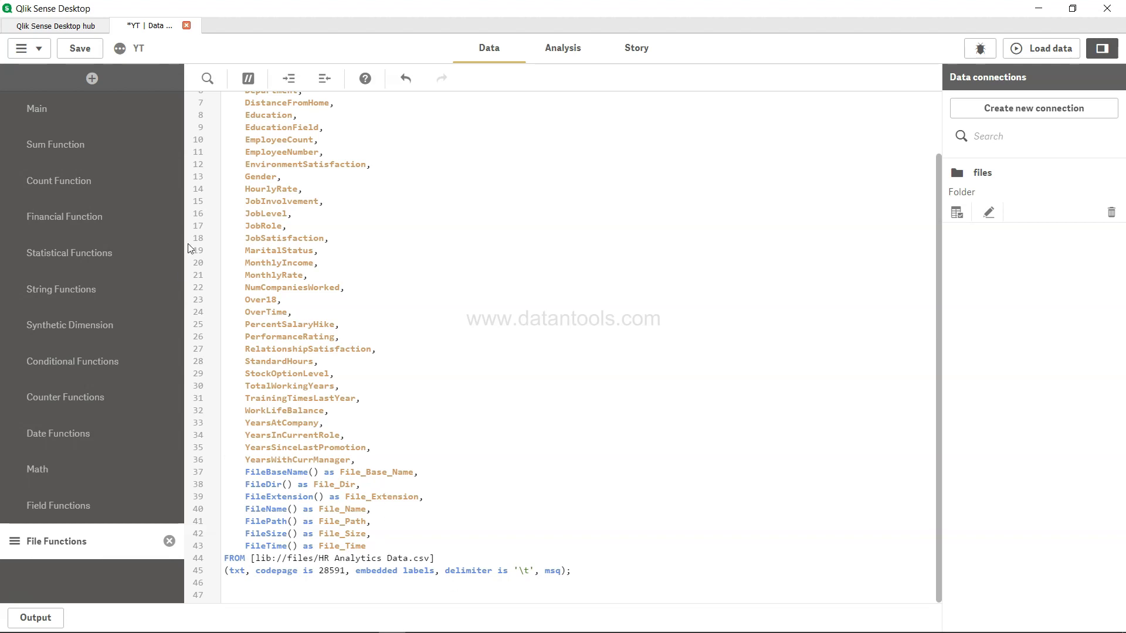
- Save the script, reload the data (1,470 lines fetched), and return to the File Functions sheet
{"action": "left_click", "coordinate": [78, 47]}
{"action": "left_click", "coordinate": [1044, 49]}
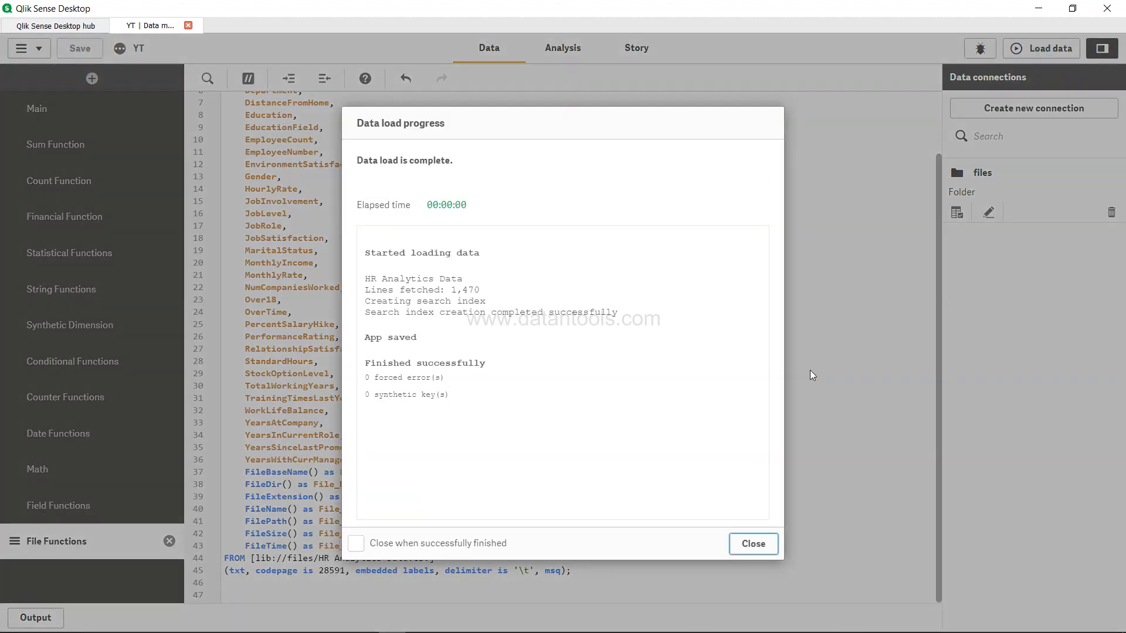
{"action": "left_click", "coordinate": [760, 546]}
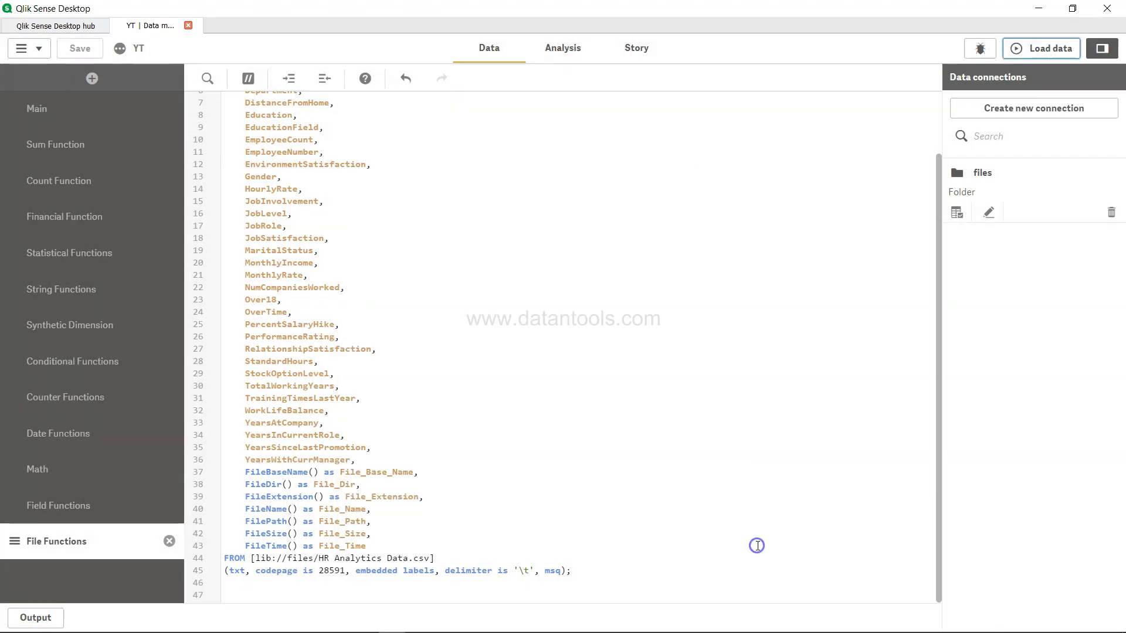
{"action": "left_click", "coordinate": [570, 52]}
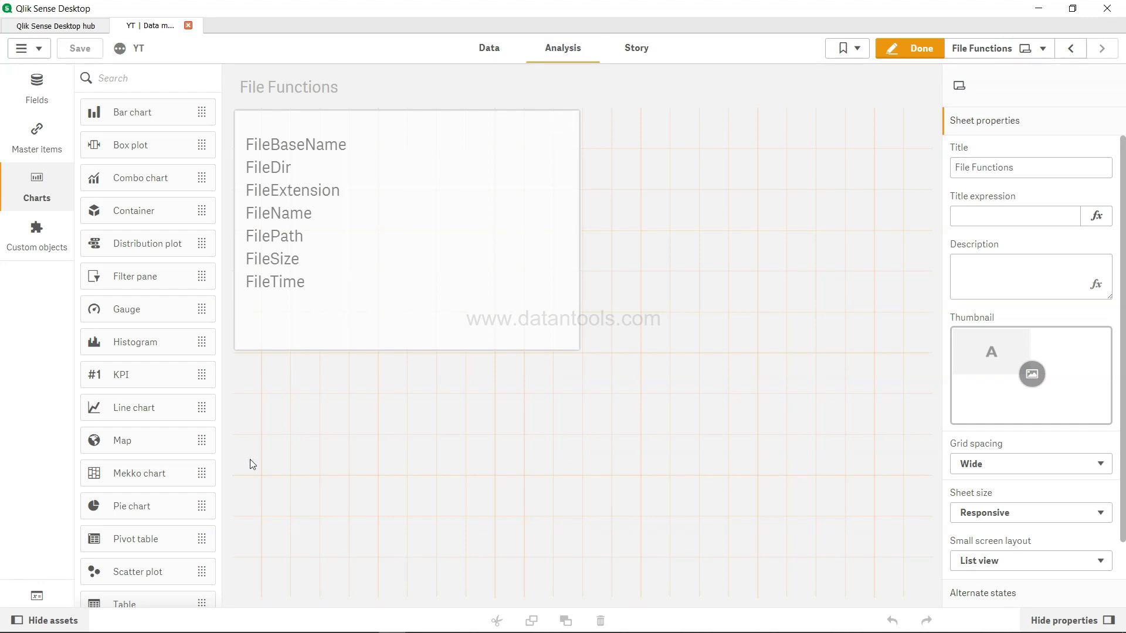
- Shorten the file functions text object and place a wide new table below it
{"action": "left_click", "coordinate": [405, 342]}
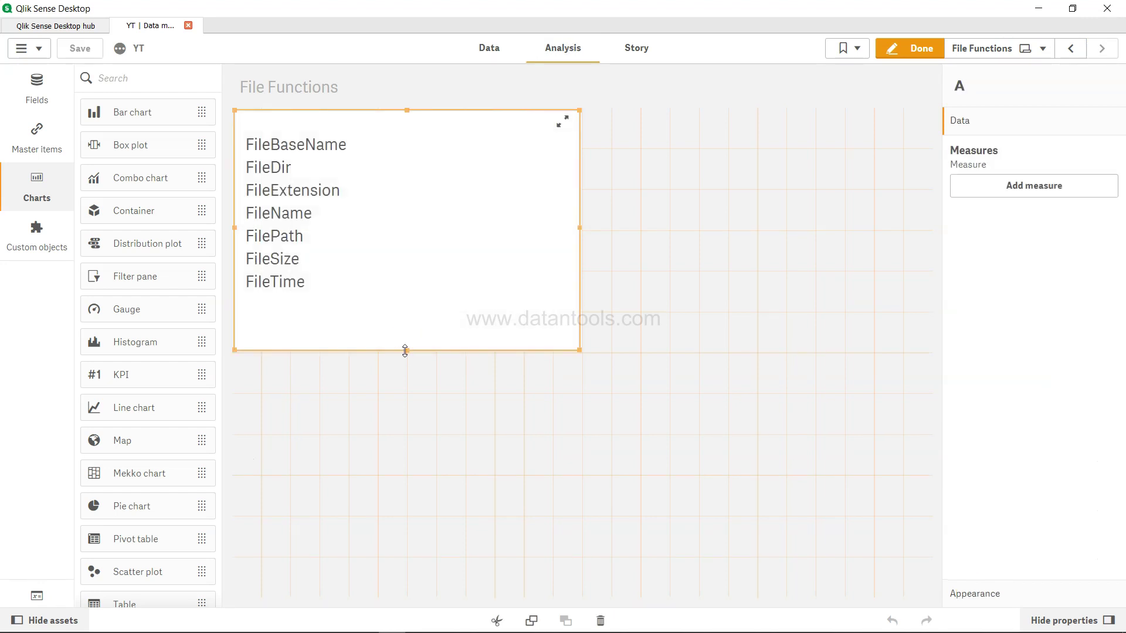
{"action": "left_click_drag", "start_coordinate": [405, 351], "coordinate": [406, 310]}
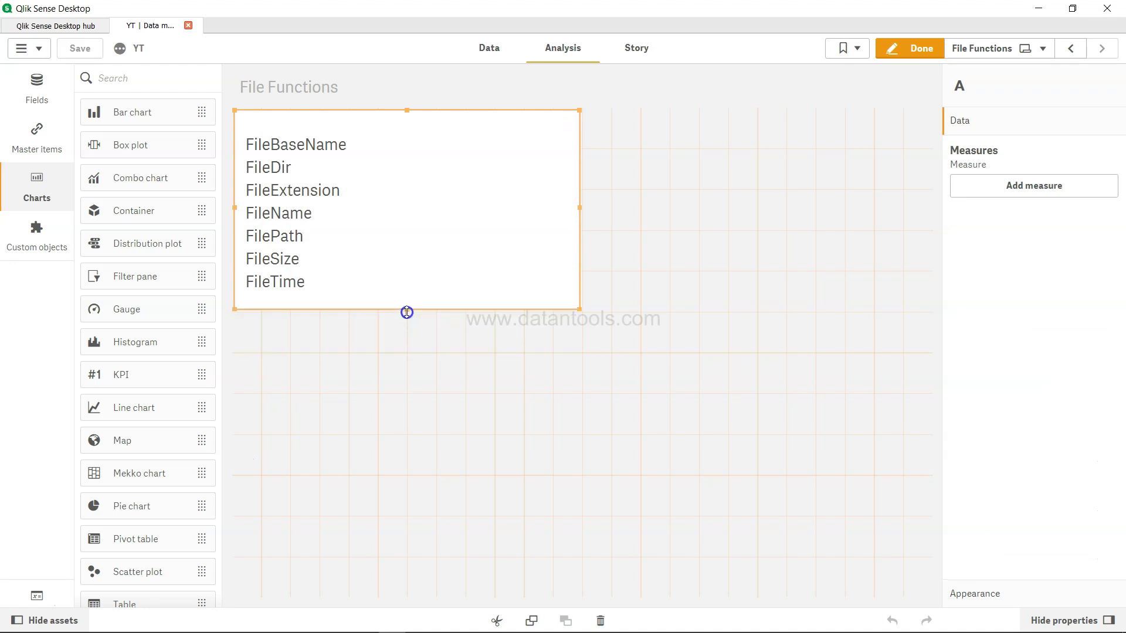
{"action": "left_click", "coordinate": [387, 377]}
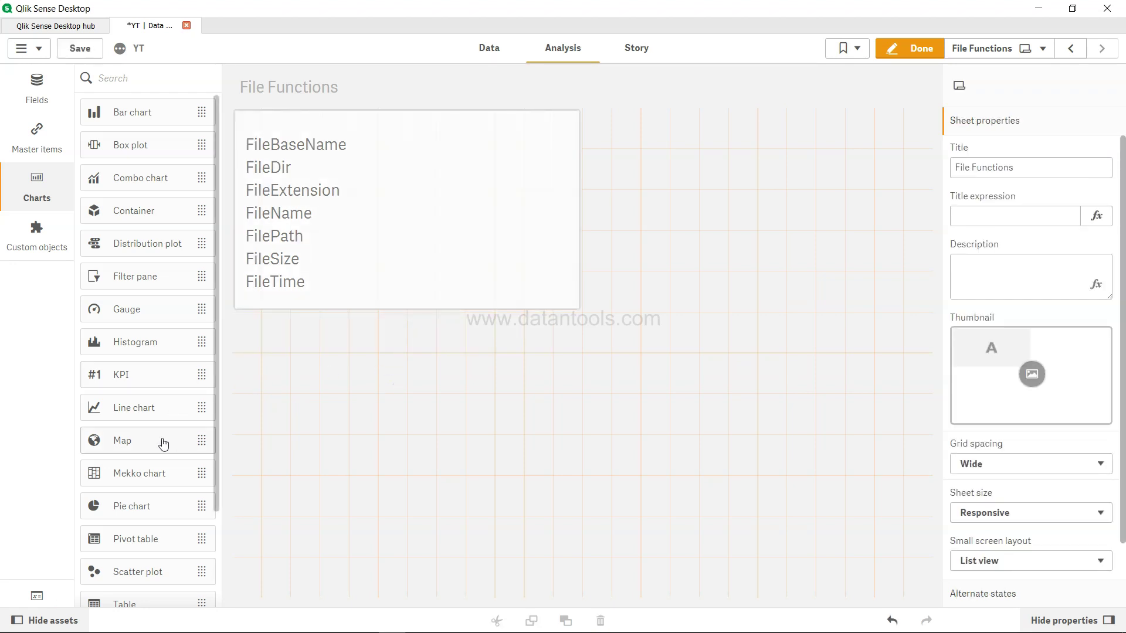
{"action": "scroll", "coordinate": [163, 442], "scroll_direction": "down", "scroll_amount": 2}
{"action": "left_click_drag", "start_coordinate": [153, 481], "coordinate": [350, 409]}
{"action": "left_click_drag", "start_coordinate": [580, 472], "coordinate": [930, 447]}
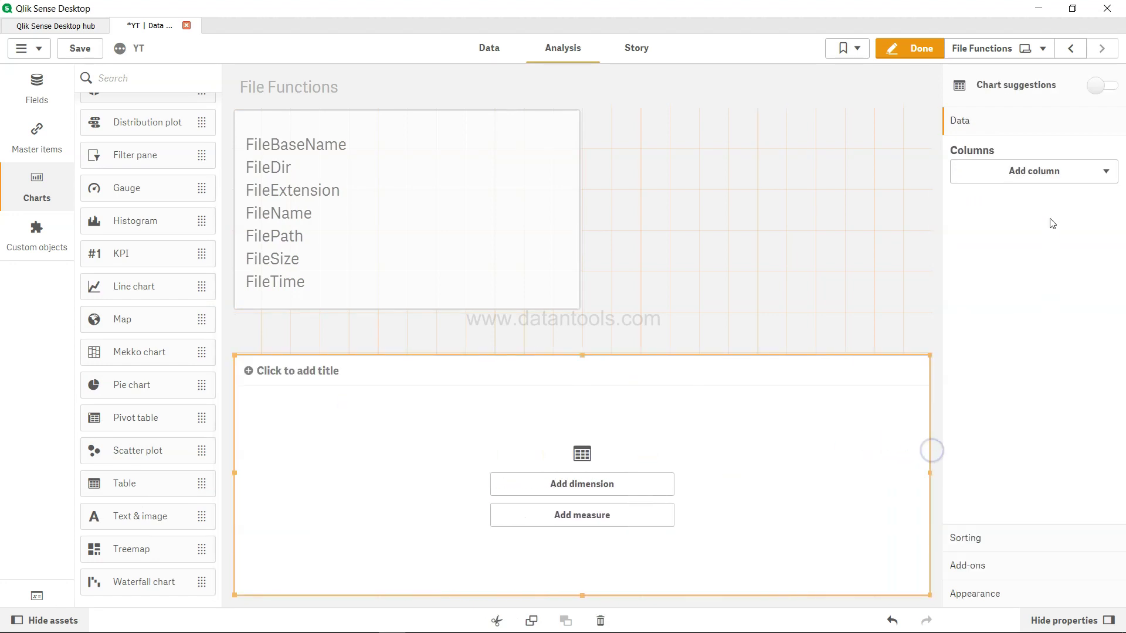
- Add File_Base_Name and File_Dir as dimension columns of the table
{"action": "left_click", "coordinate": [1037, 170]}
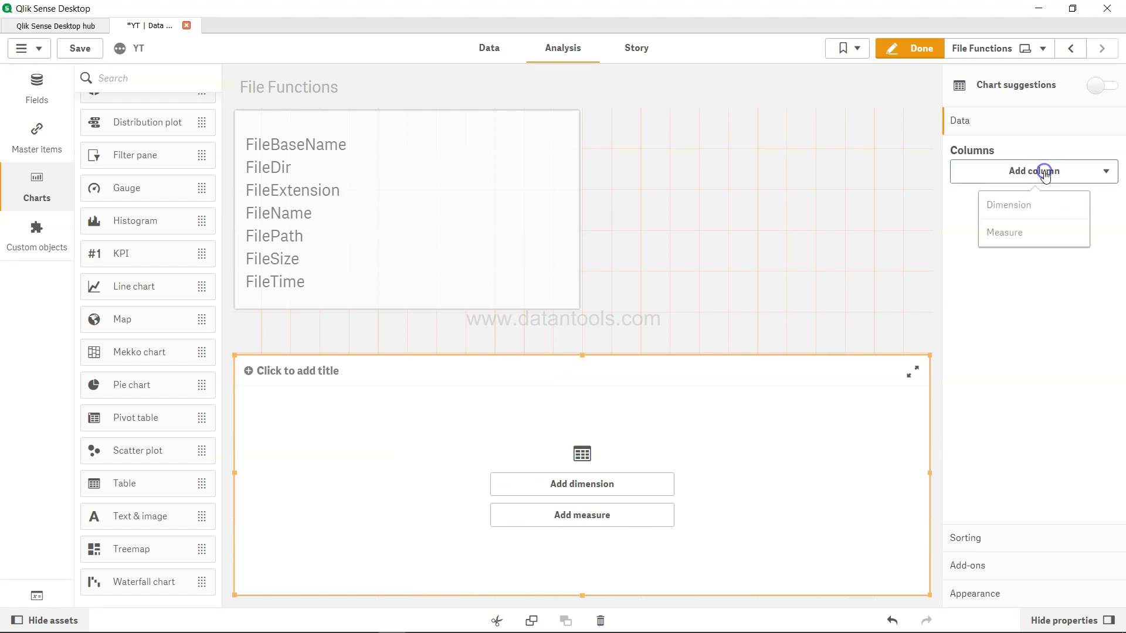
{"action": "left_click", "coordinate": [1033, 206]}
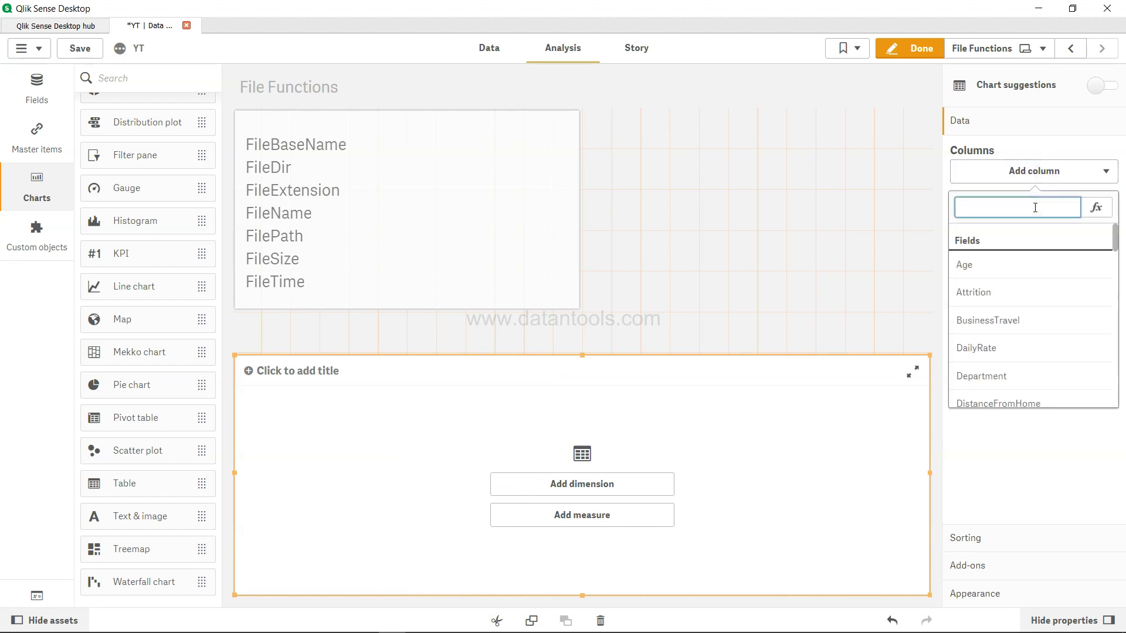
{"action": "type", "text": "fi"}
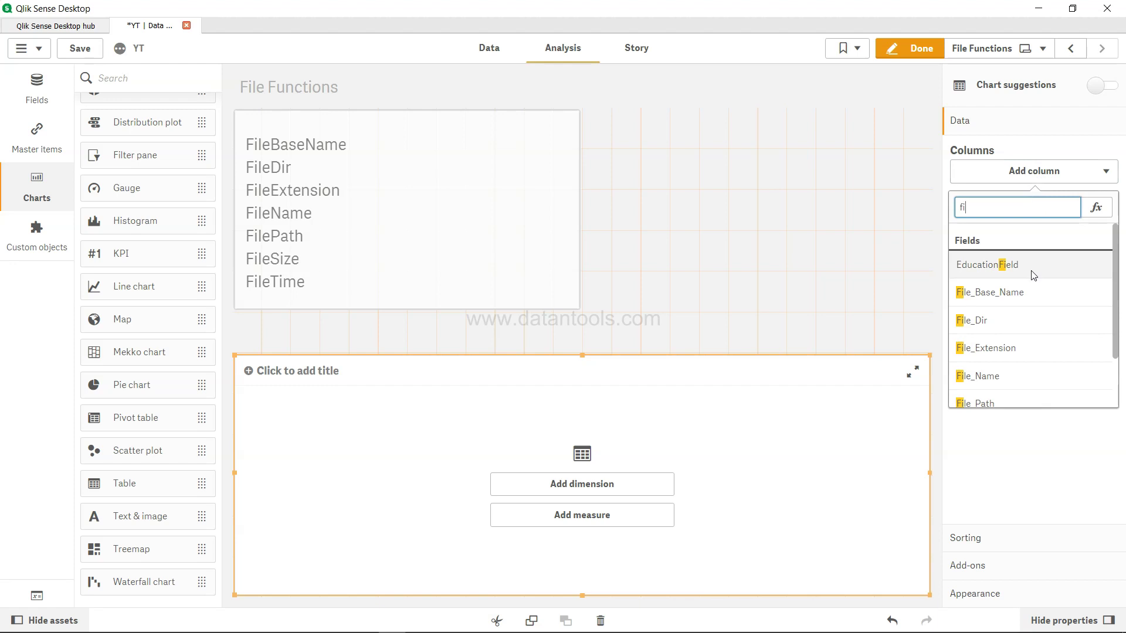
{"action": "left_click", "coordinate": [1008, 296]}
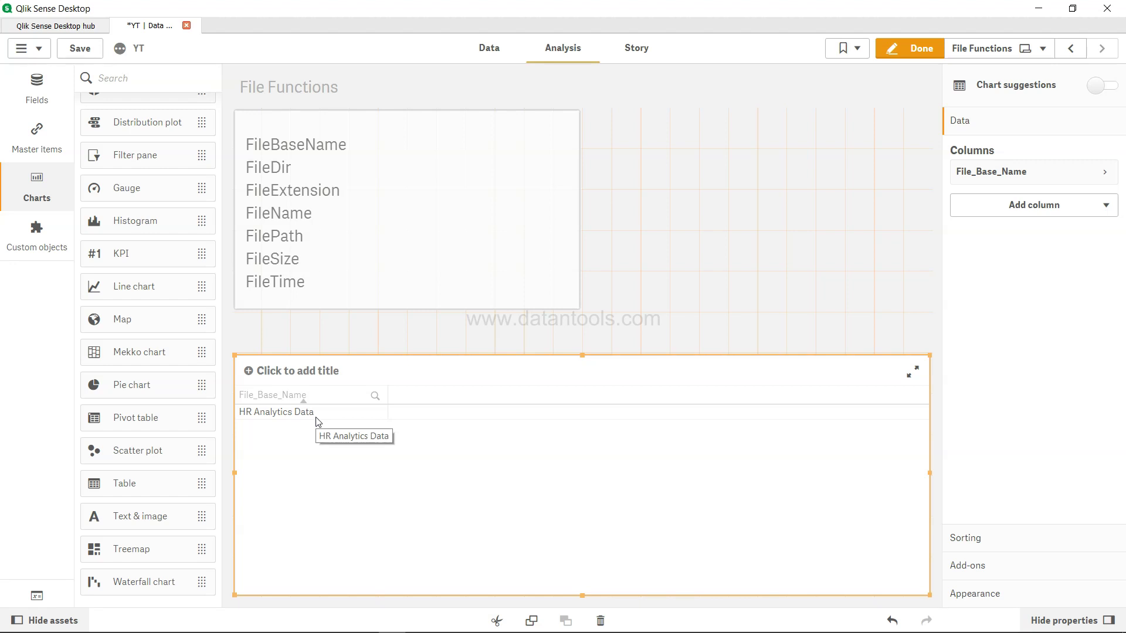
{"action": "left_click", "coordinate": [1066, 218]}
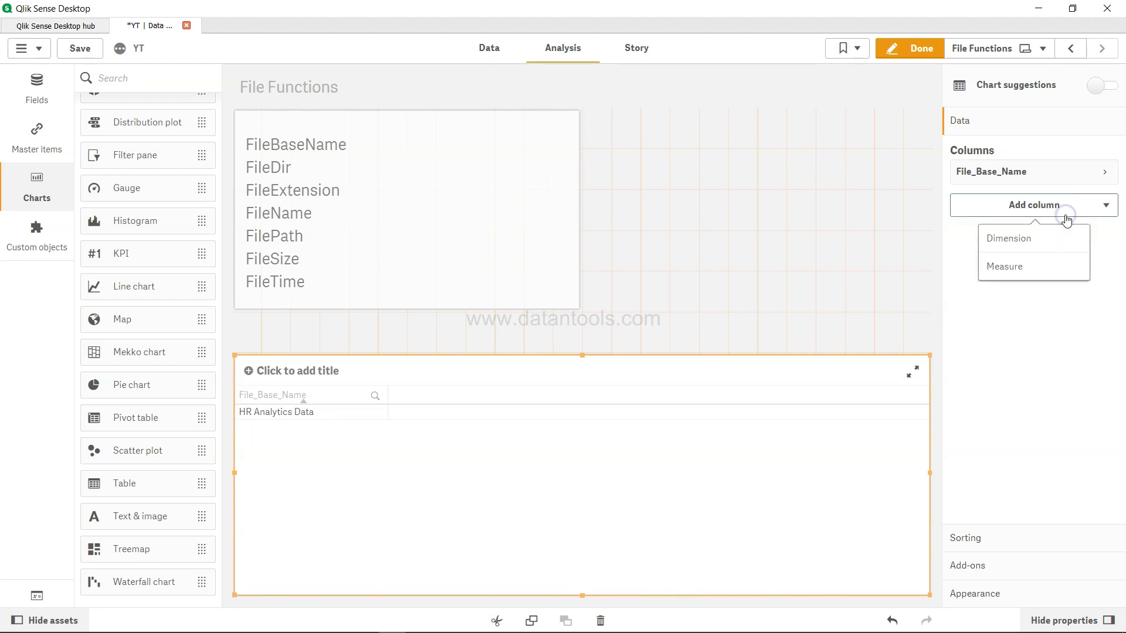
{"action": "left_click", "coordinate": [1049, 236]}
{"action": "type", "text": "fi"}
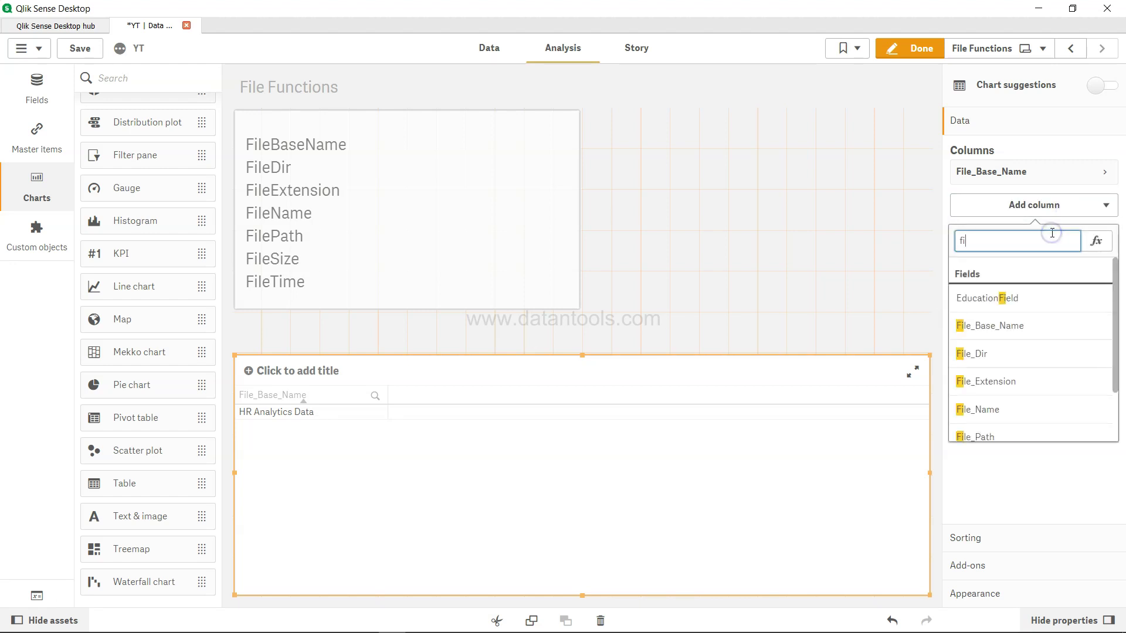
{"action": "type", "text": "le"}
{"action": "left_click", "coordinate": [995, 326]}
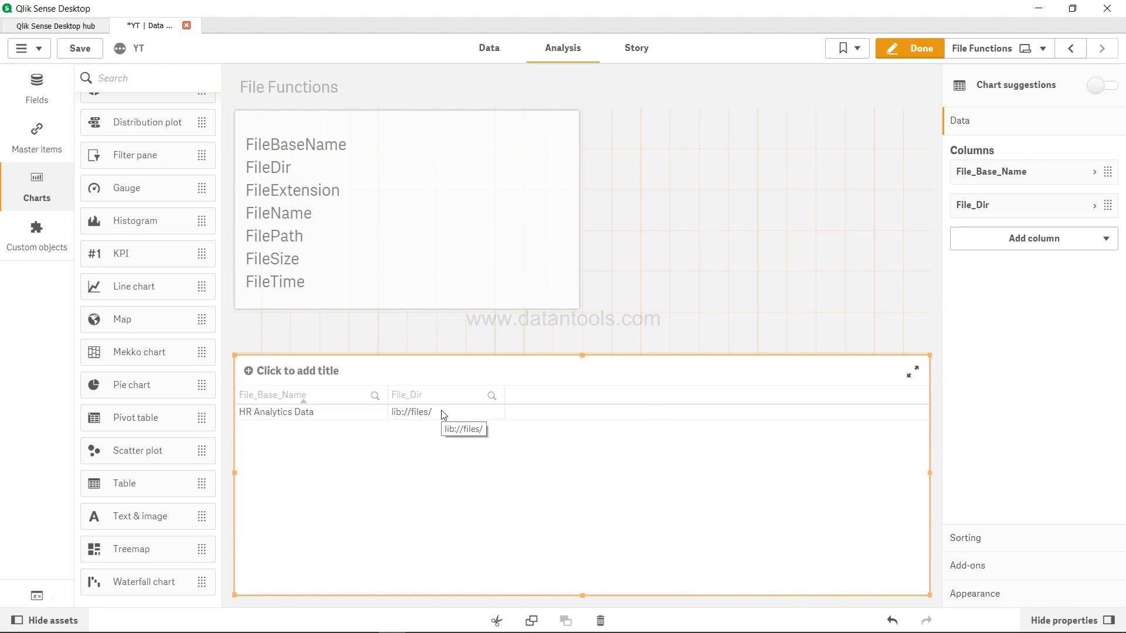
- Add File_Extension as another dimension column, showing csv
{"action": "left_click", "coordinate": [1071, 243]}
{"action": "left_click", "coordinate": [1048, 272]}
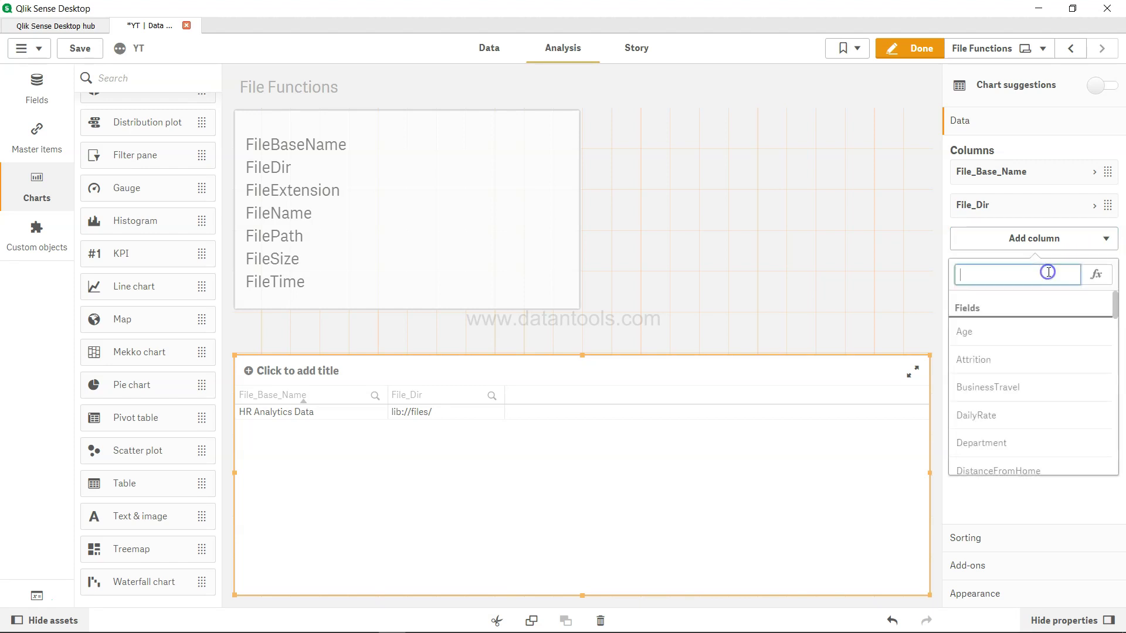
{"action": "type", "text": "f8"}
{"action": "key", "text": "BackSpace"}
{"action": "key", "text": "BackSpace"}
{"action": "type", "text": "fil"}
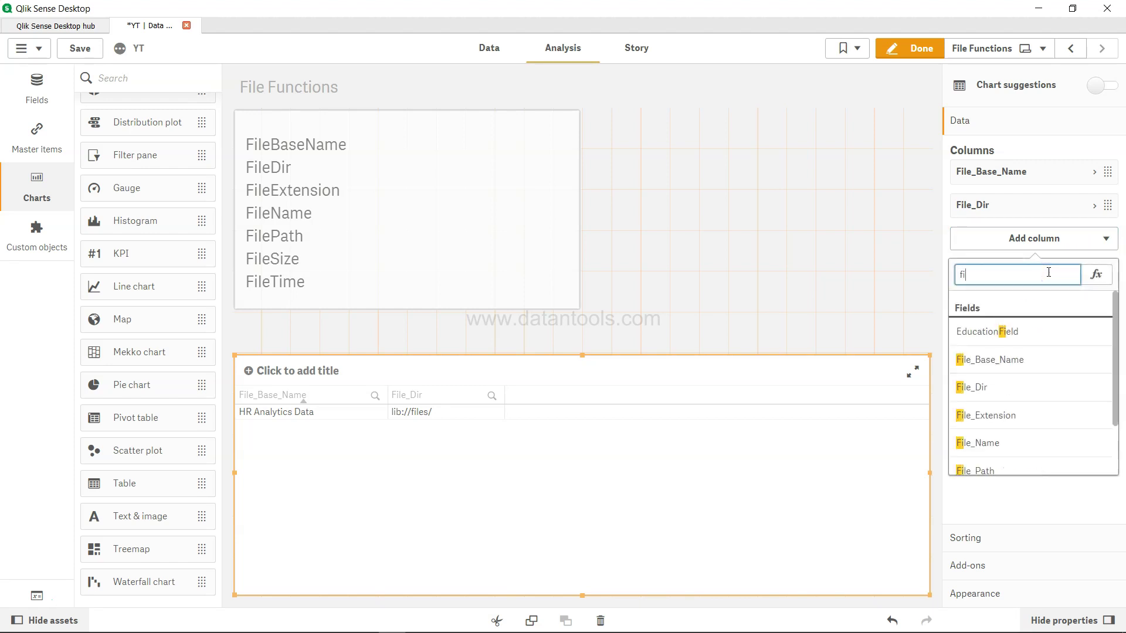
{"action": "left_click", "coordinate": [1019, 387]}
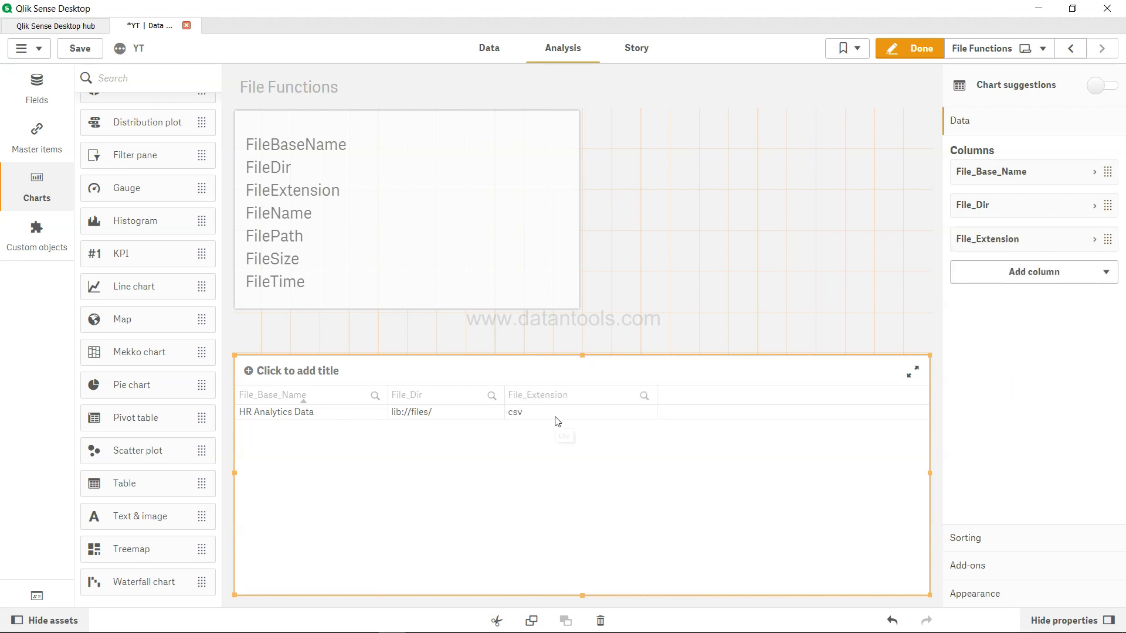
- Add File_Name and File_Path as dimension columns of the table
{"action": "left_click", "coordinate": [1008, 286]}
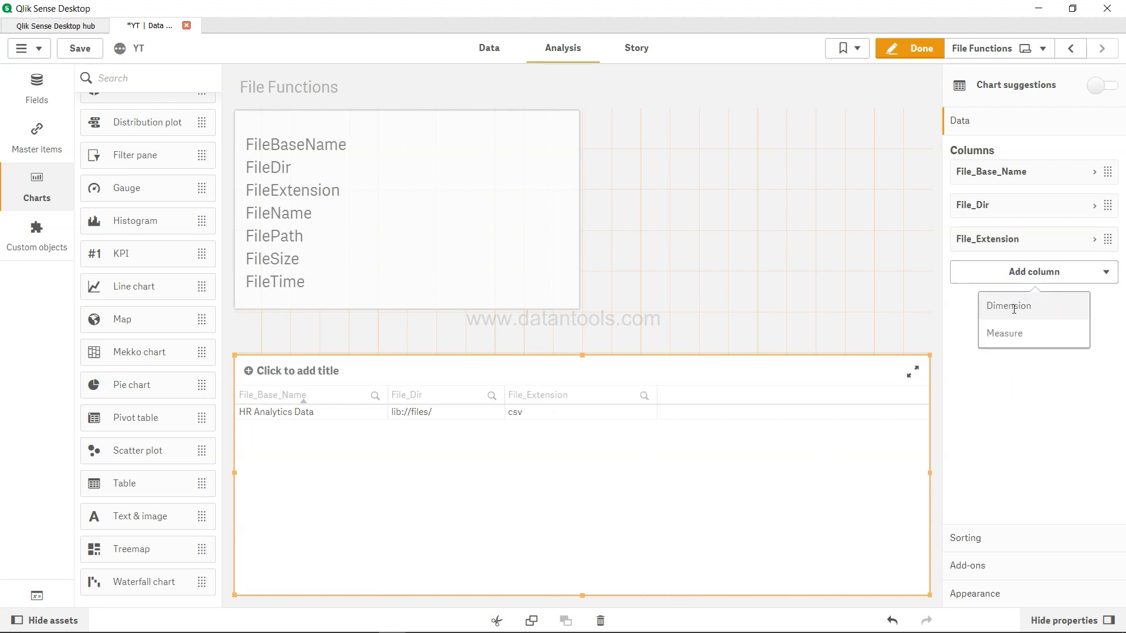
{"action": "left_click", "coordinate": [1011, 304]}
{"action": "type", "text": "file"}
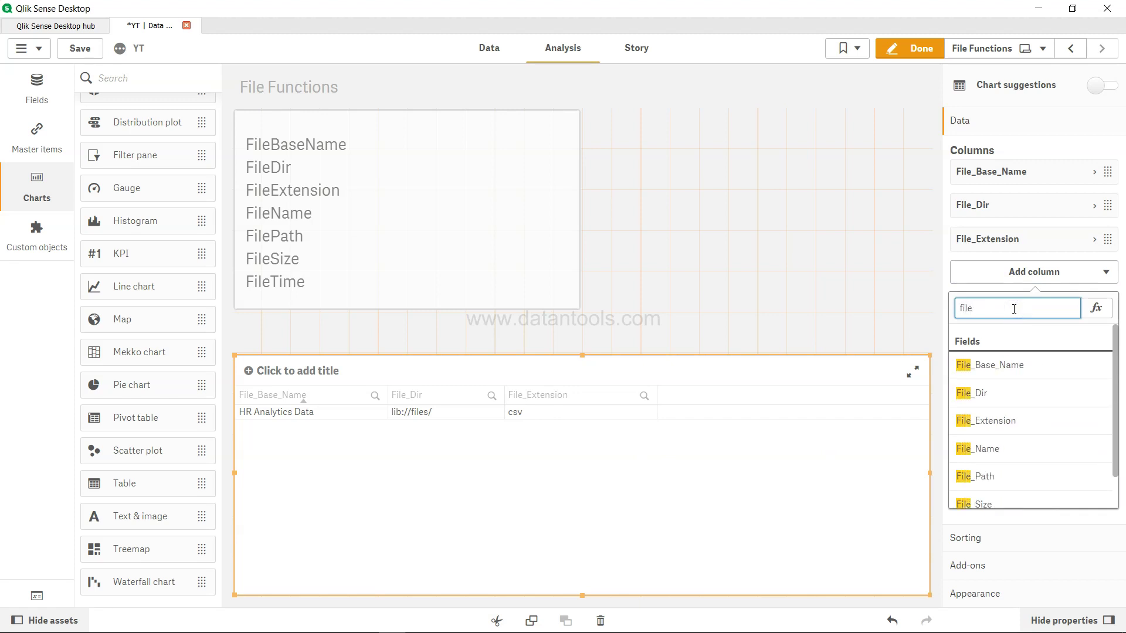
{"action": "left_click", "coordinate": [999, 448]}
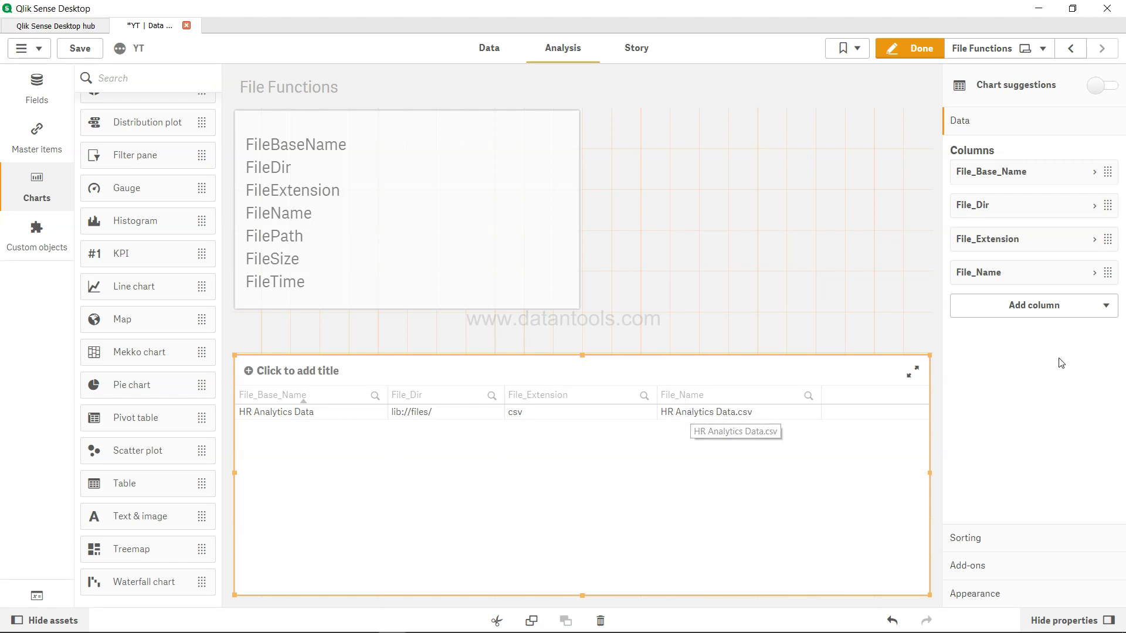
{"action": "left_click", "coordinate": [1063, 306]}
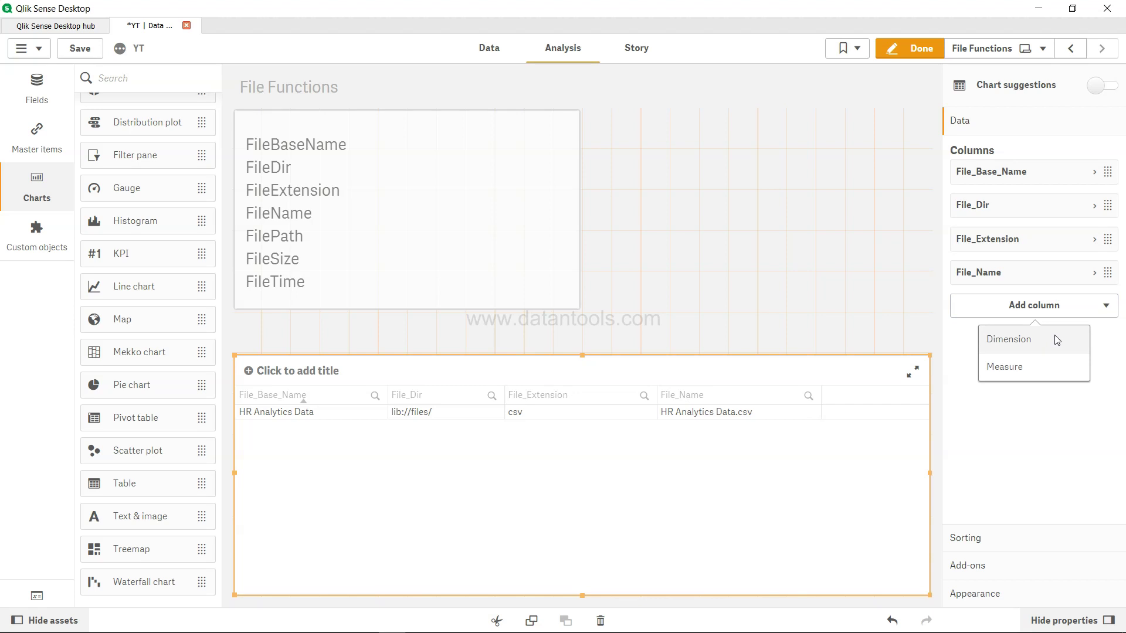
{"action": "left_click", "coordinate": [1055, 336]}
{"action": "type", "text": "file"}
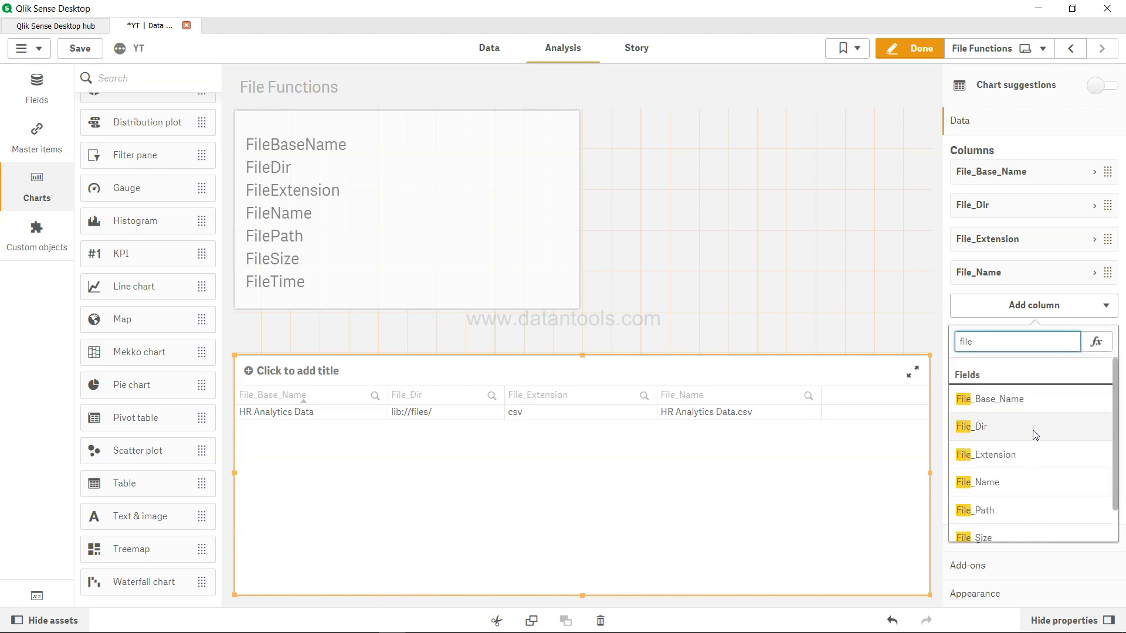
{"action": "left_click", "coordinate": [1016, 516]}
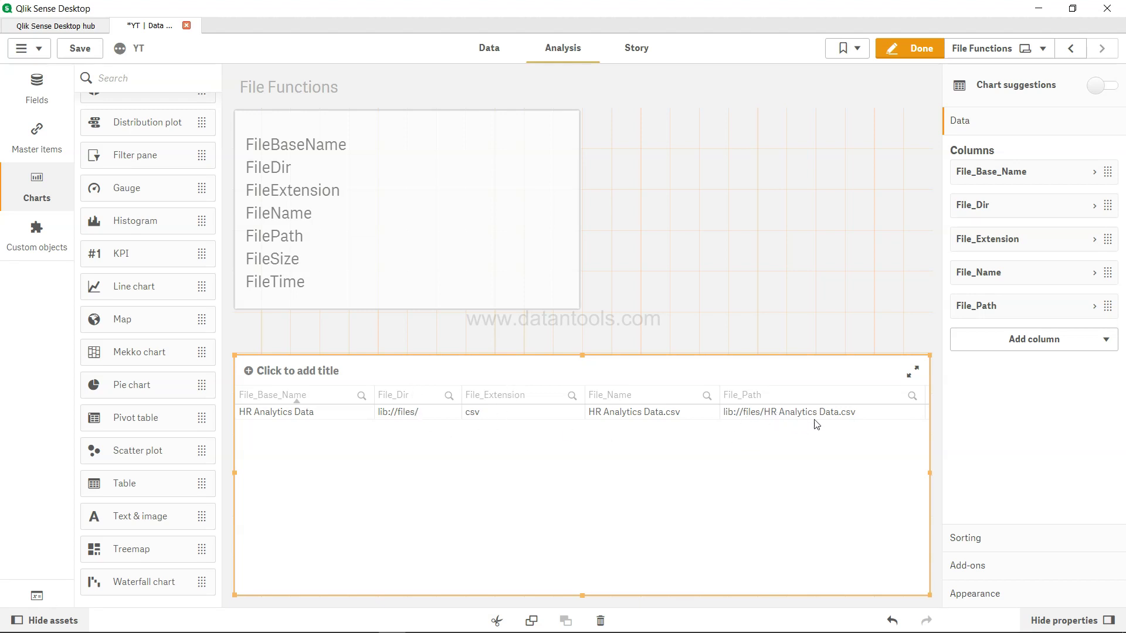
- Add File_Size (227974) and File_Time as the last dimension columns
{"action": "left_click", "coordinate": [1036, 342]}
{"action": "left_click", "coordinate": [1034, 374]}
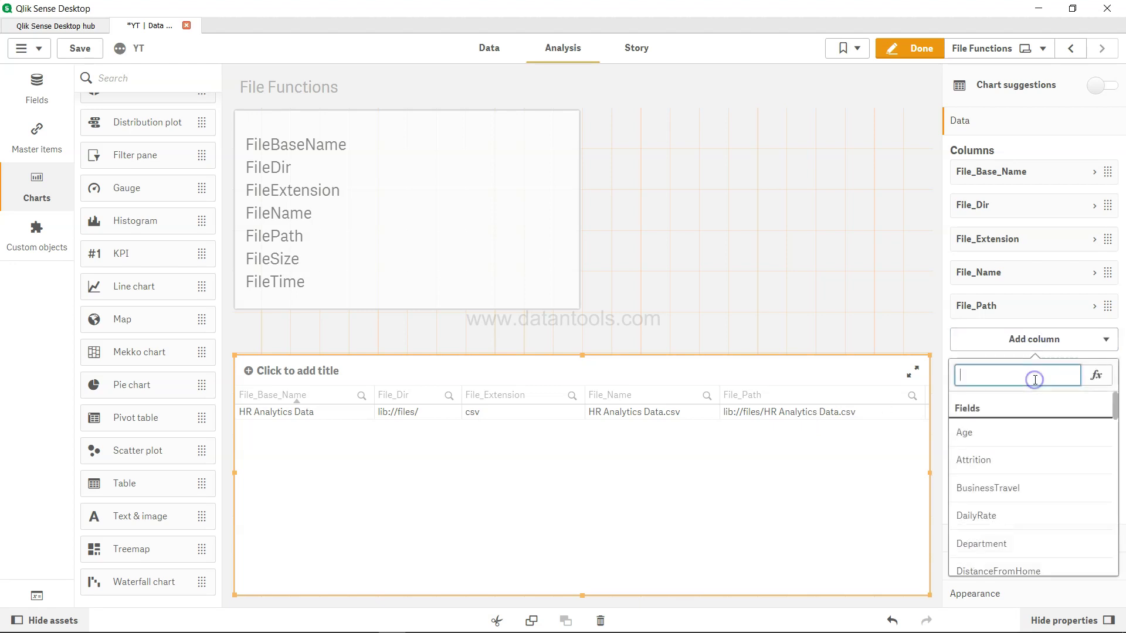
{"action": "type", "text": "file"}
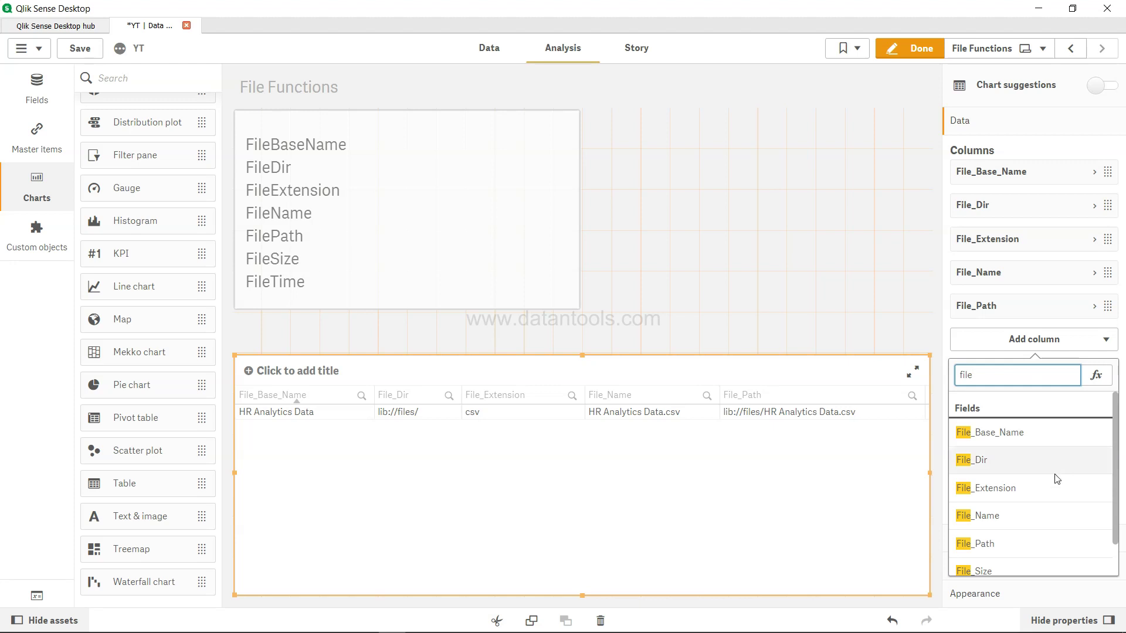
{"action": "scroll", "coordinate": [1053, 475], "scroll_direction": "down", "scroll_amount": 1}
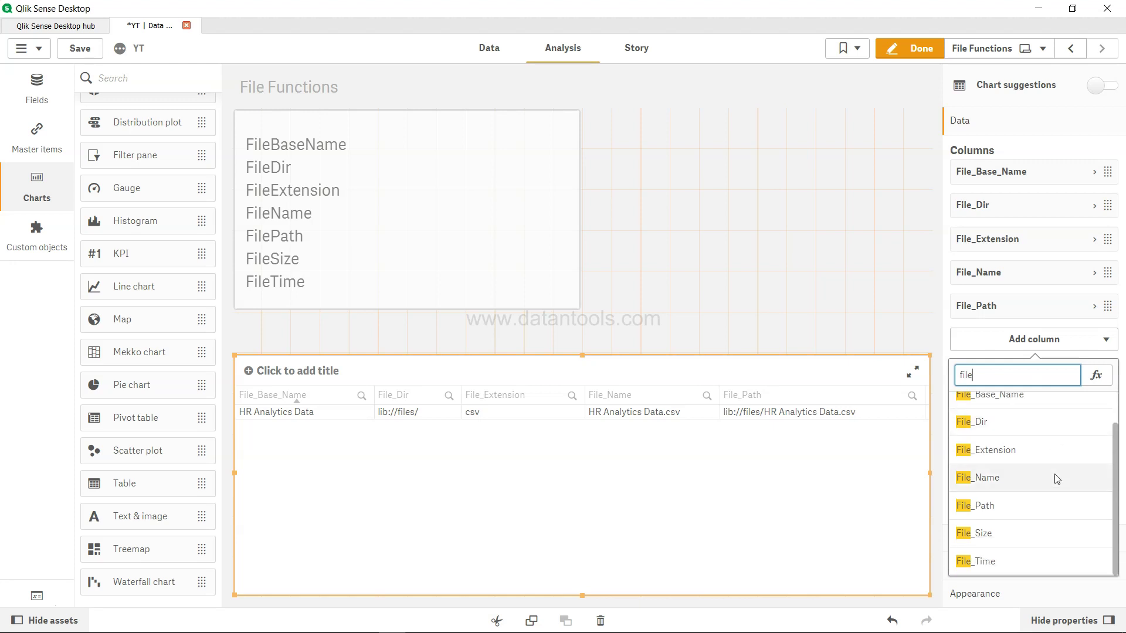
{"action": "left_click", "coordinate": [1039, 535]}
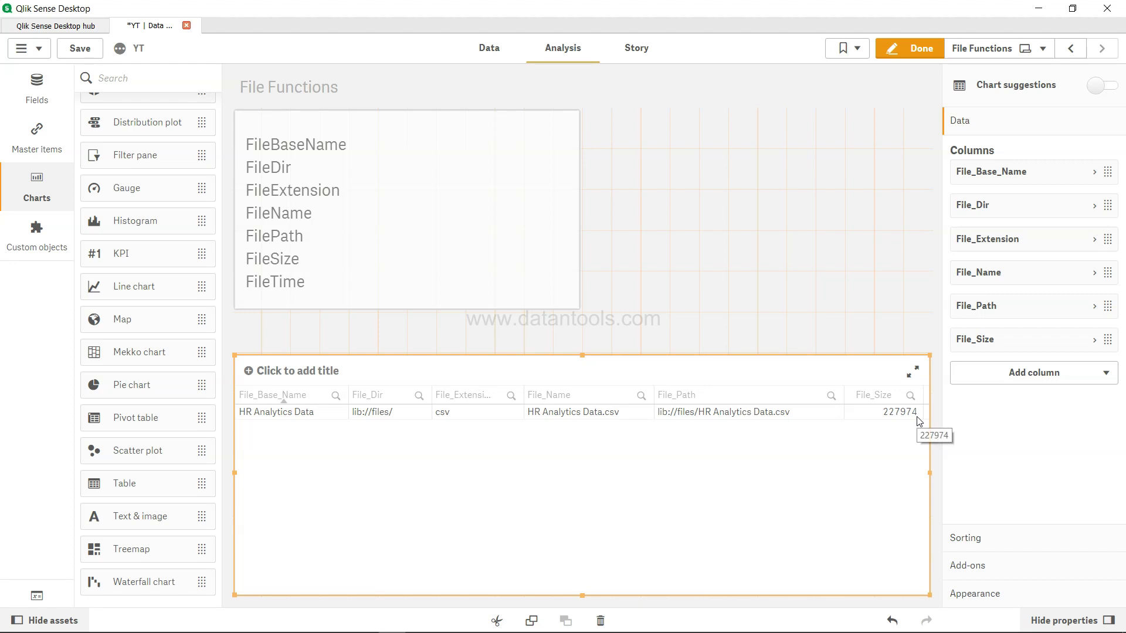
{"action": "left_click", "coordinate": [1077, 381]}
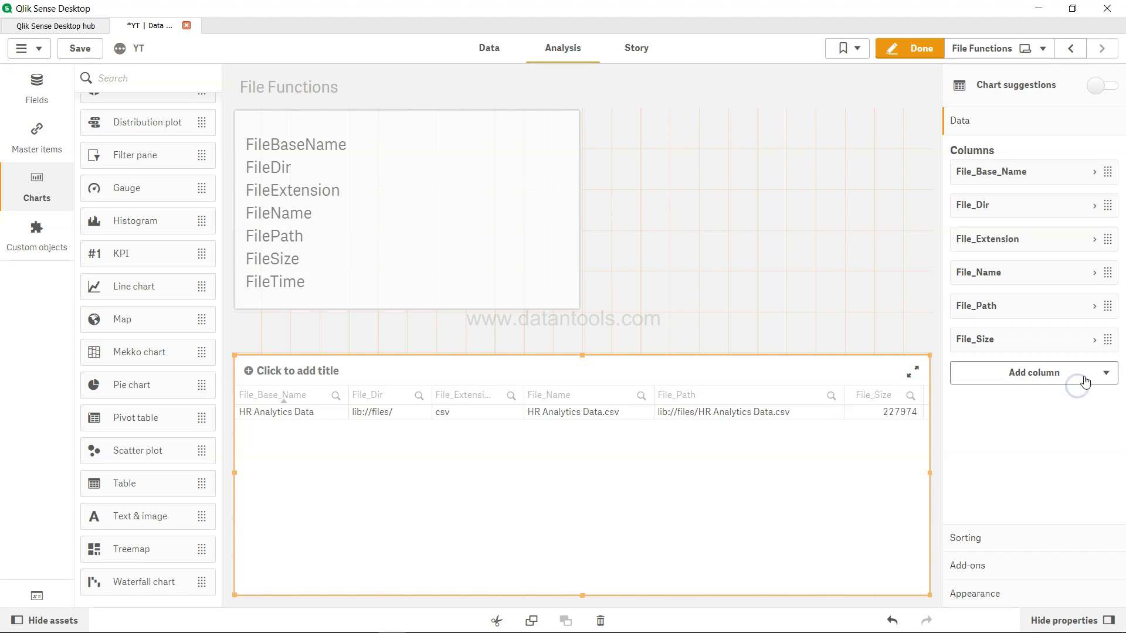
{"action": "left_click", "coordinate": [1056, 403]}
{"action": "type", "text": "fil"}
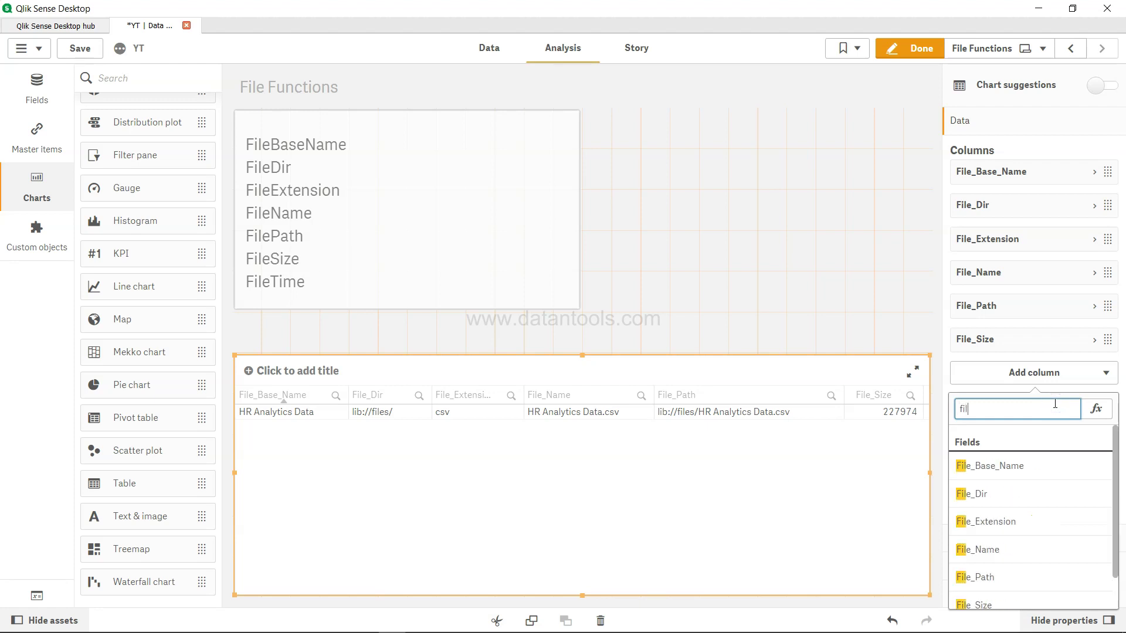
{"action": "type", "text": "e"}
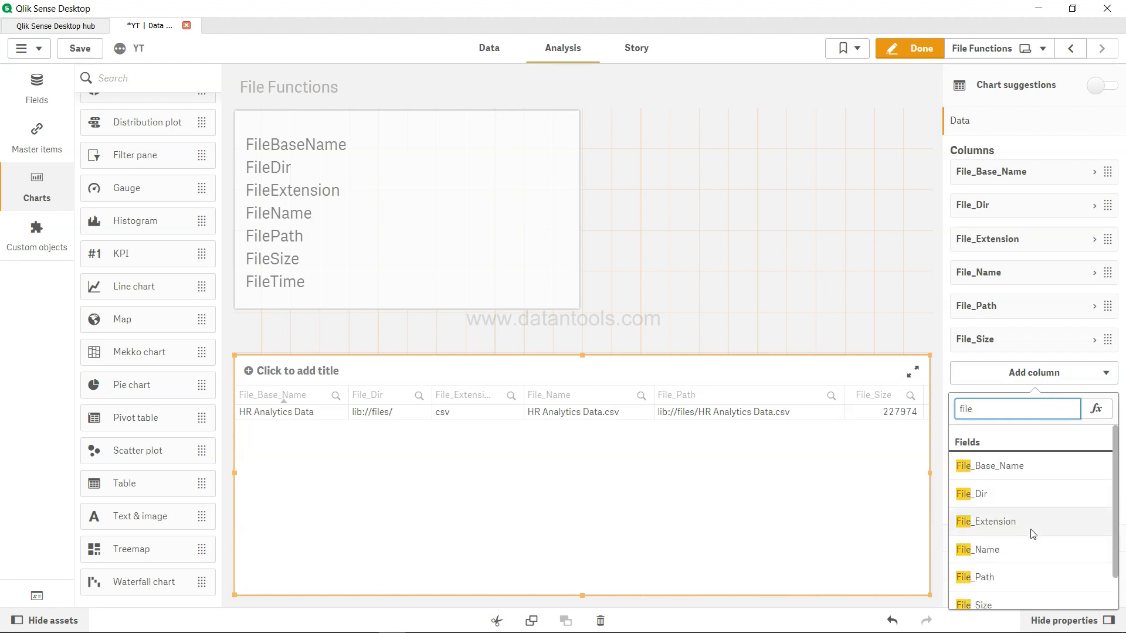
{"action": "scroll", "coordinate": [1030, 533], "scroll_direction": "down", "scroll_amount": 2}
{"action": "left_click", "coordinate": [993, 597]}
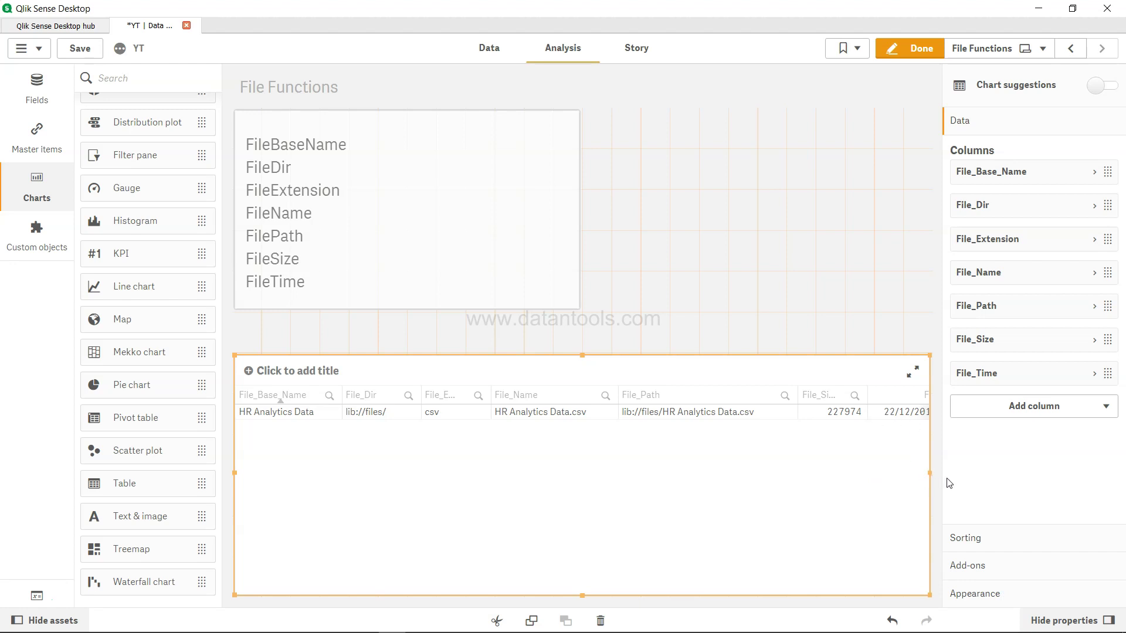
{"action": "left_click", "coordinate": [964, 479]}
- Leave edit mode to view the seven-column table ending with File_Time 22/12/2019 7:34:26 PM
{"action": "left_click", "coordinate": [918, 50]}
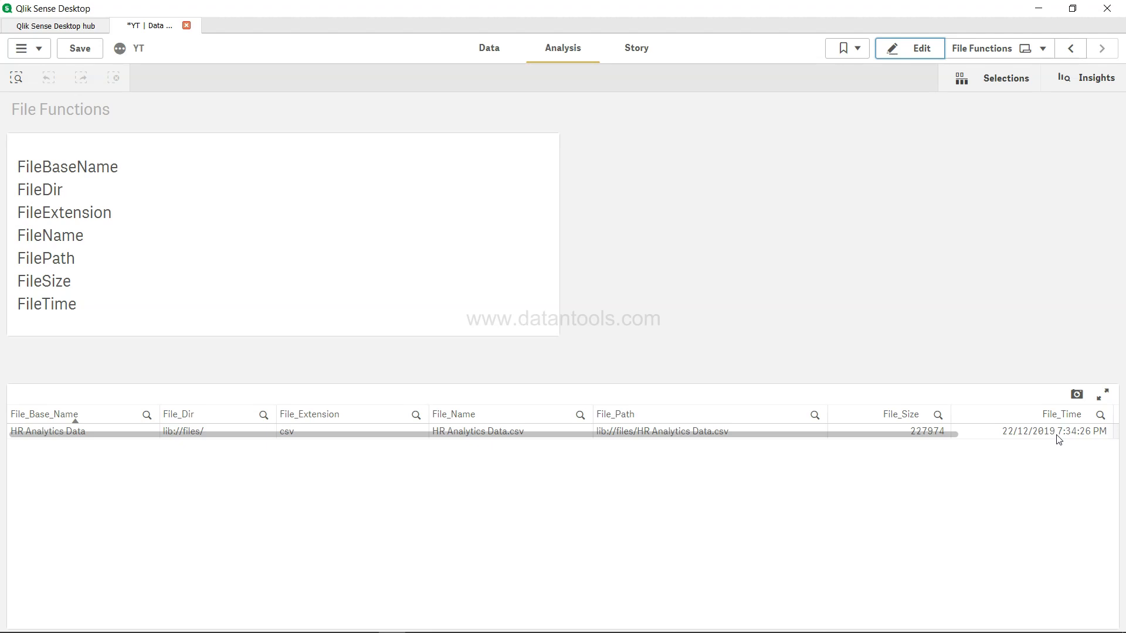
{"action": "left_click", "coordinate": [749, 316]}
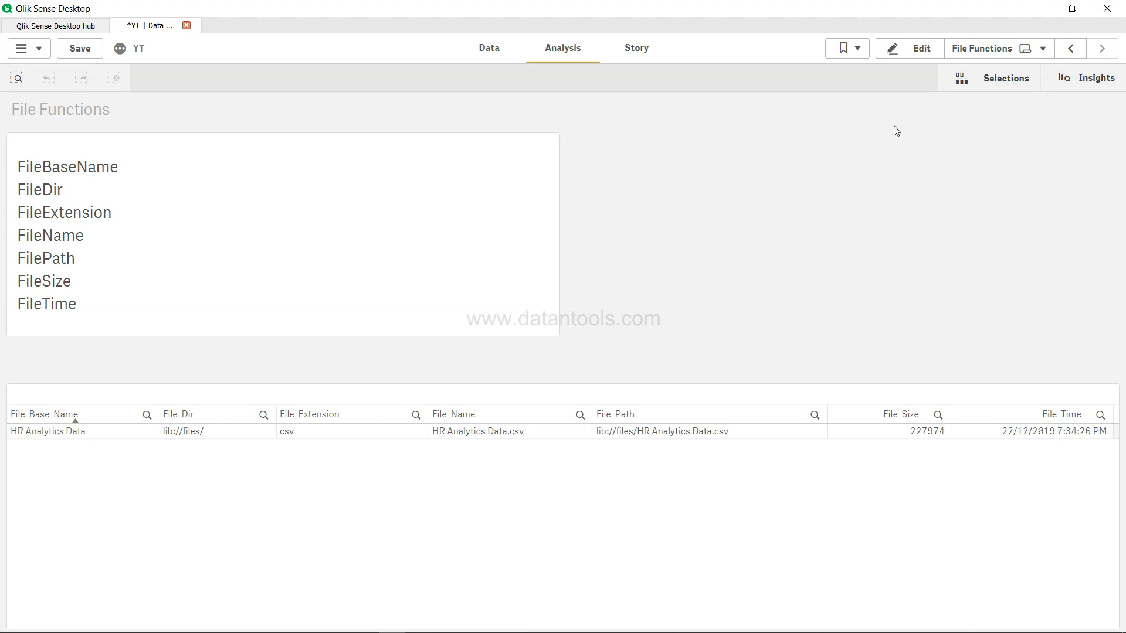
- Switch the File Functions sheet back into edit mode
{"action": "left_click", "coordinate": [917, 48]}
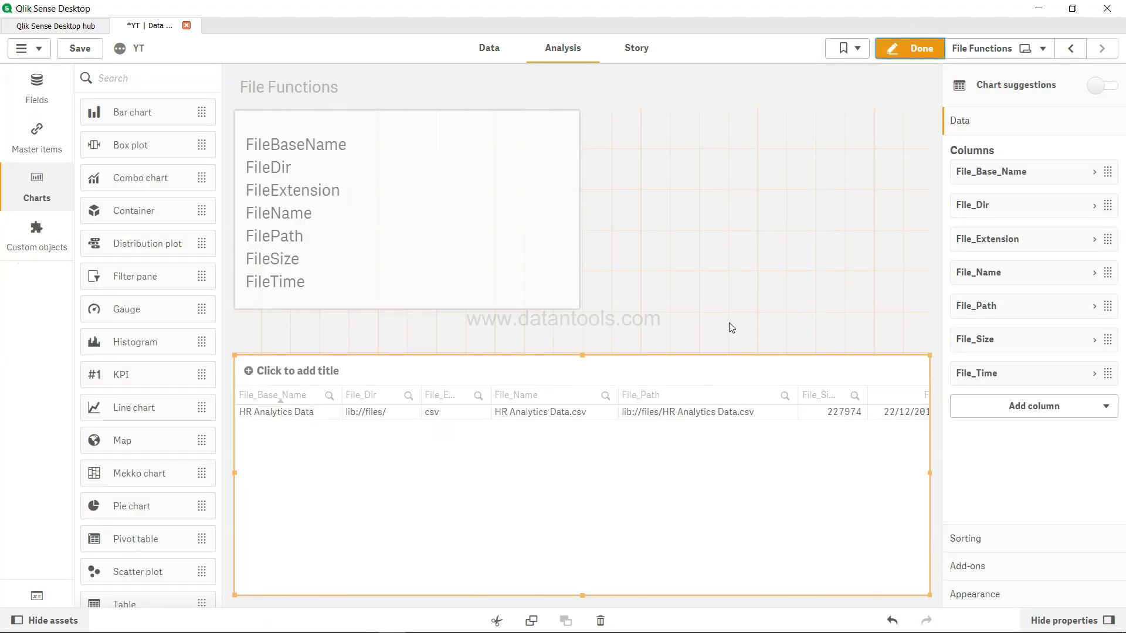